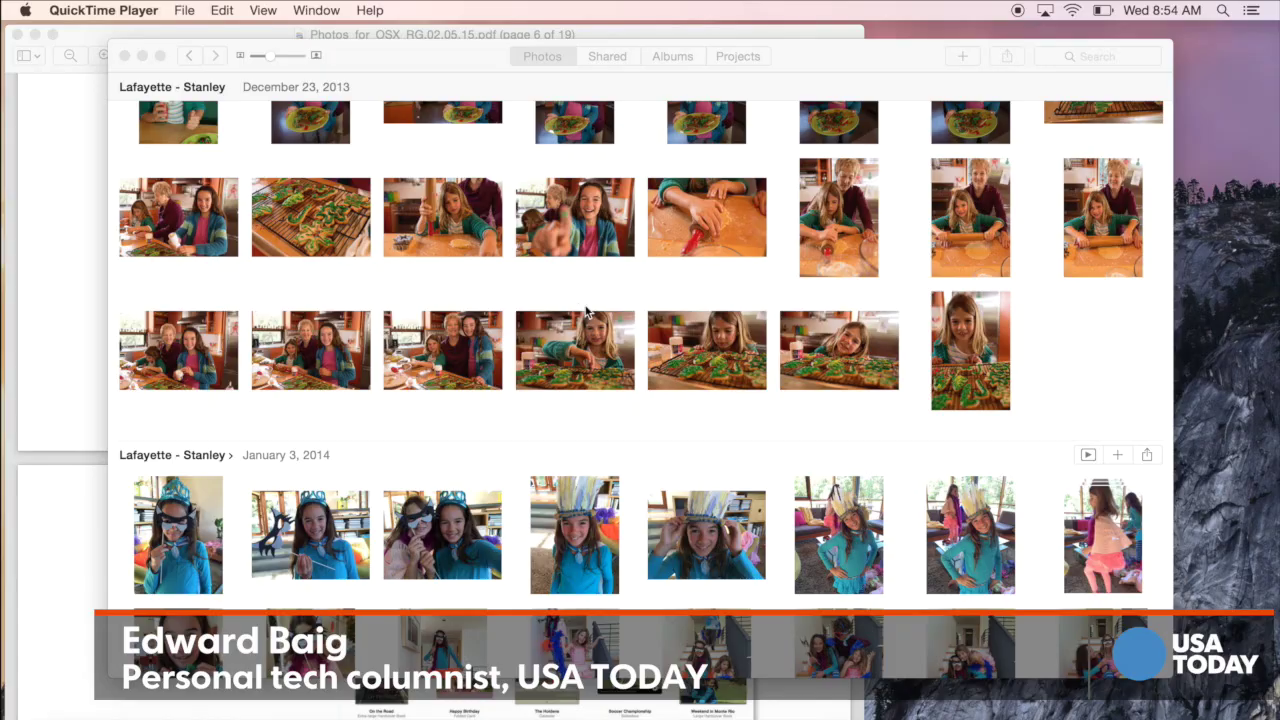
Browse the moments grid, starting at Half Moon Bay & Sausalito, and make the Photos window active
scroll(586, 312, up, 10)
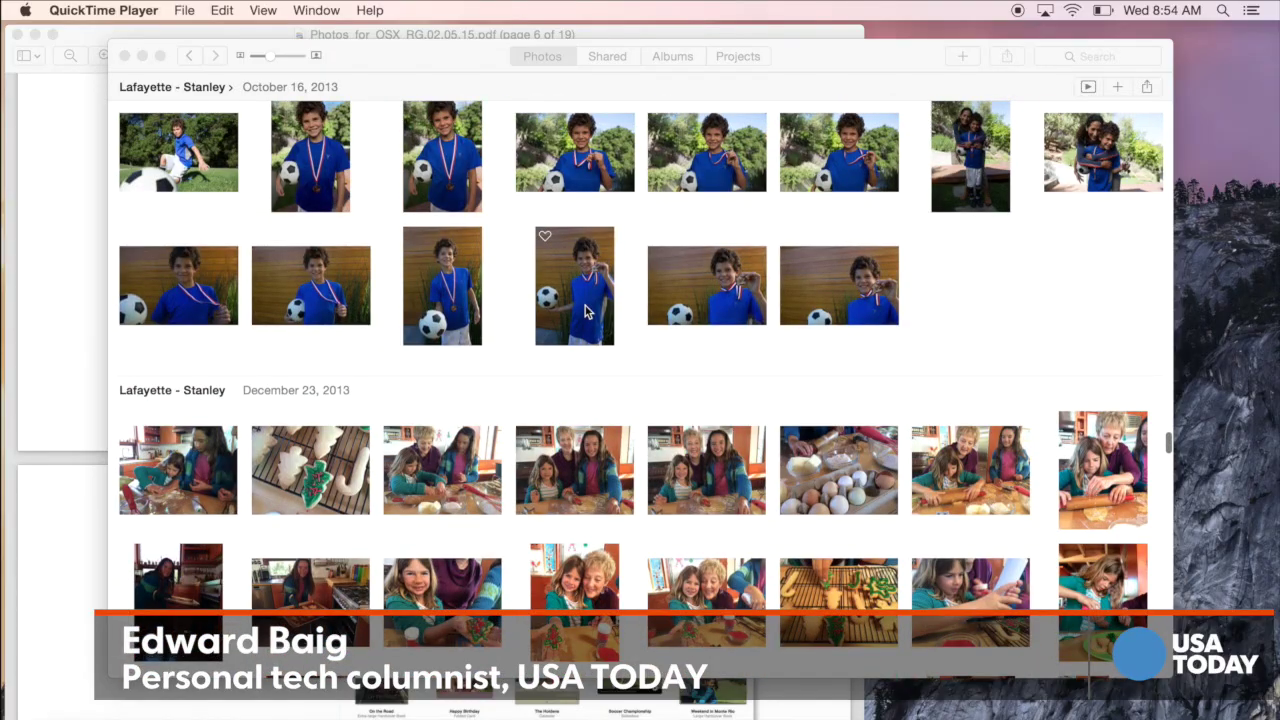
scroll(586, 312, down, 10)
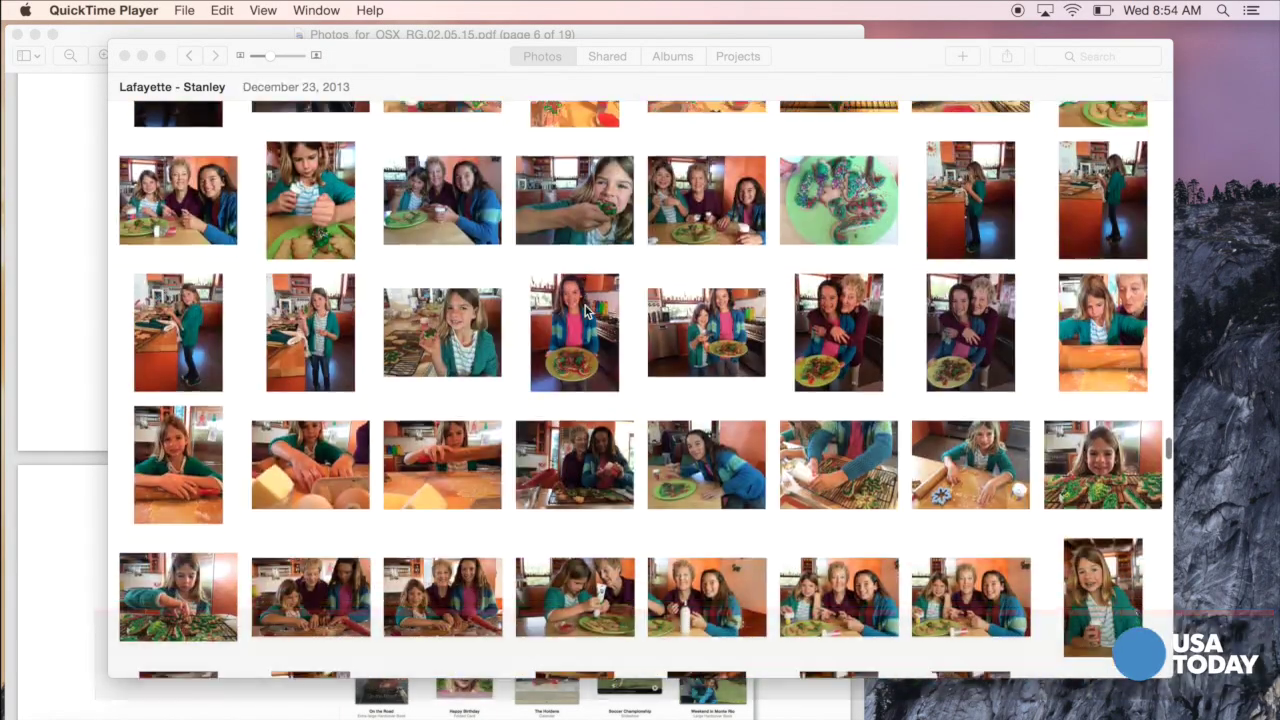
scroll(586, 312, up, 5)
scroll(586, 312, down, 8)
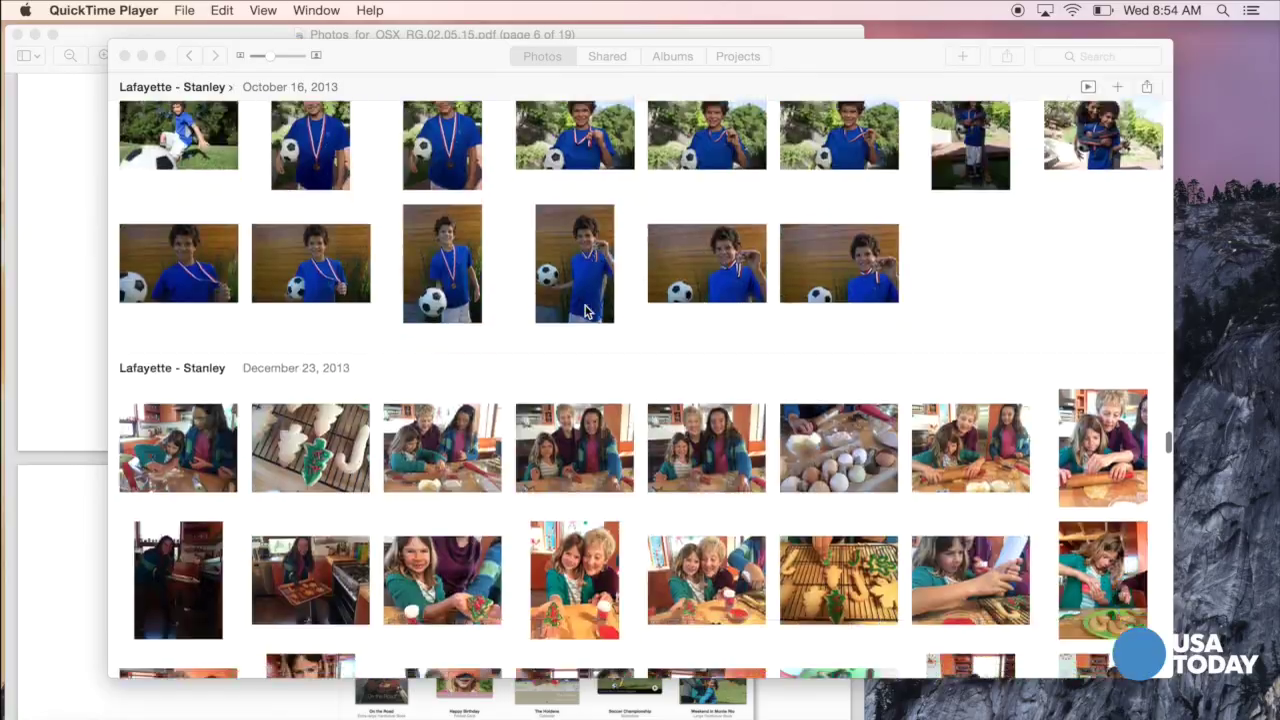
scroll(586, 312, down, 3)
scroll(586, 312, up, 8)
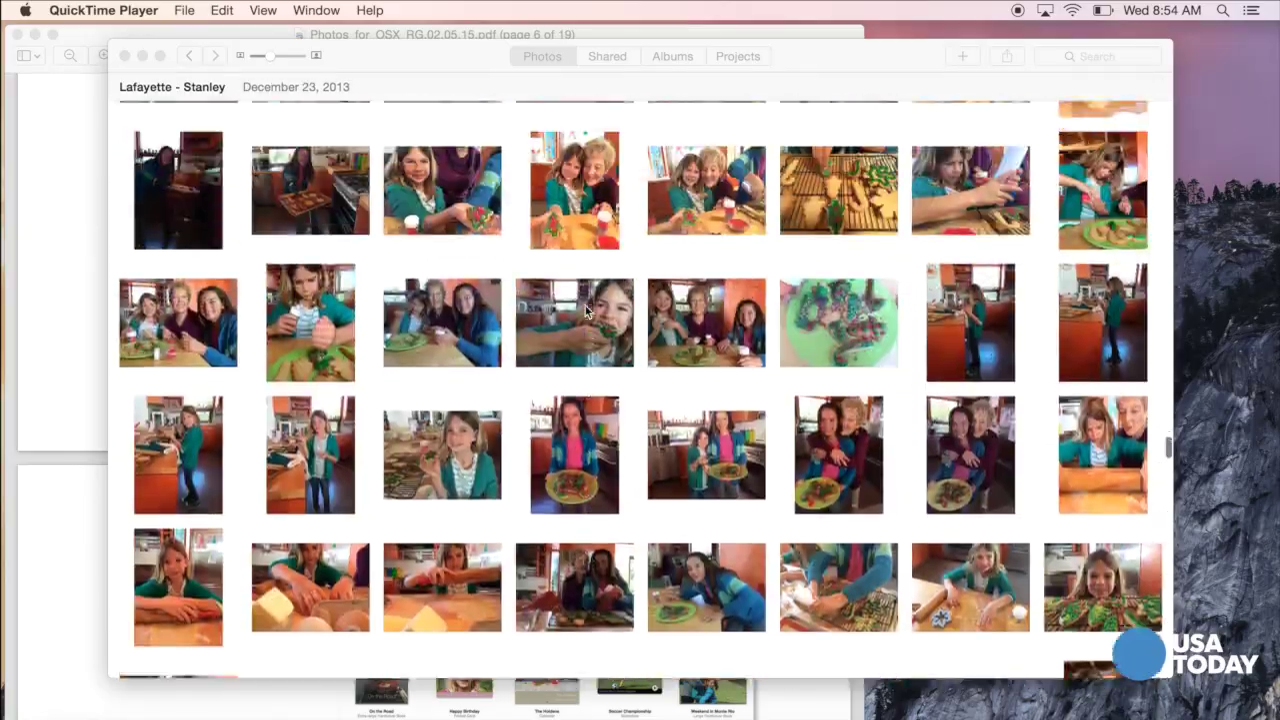
scroll(586, 312, down, 10)
scroll(586, 312, down, 3)
scroll(586, 312, up, 8)
scroll(586, 312, down, 5)
scroll(586, 312, up, 6)
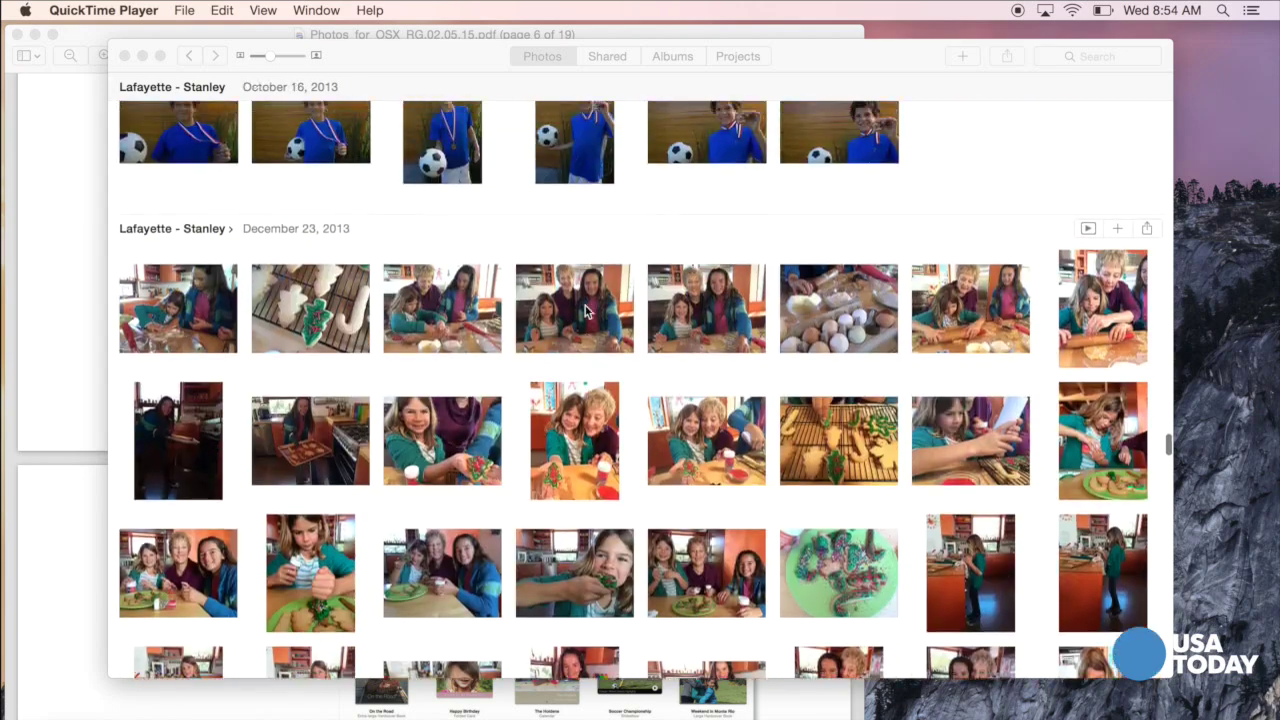
scroll(586, 312, down, 4)
scroll(586, 312, up, 10)
scroll(586, 312, down, 3)
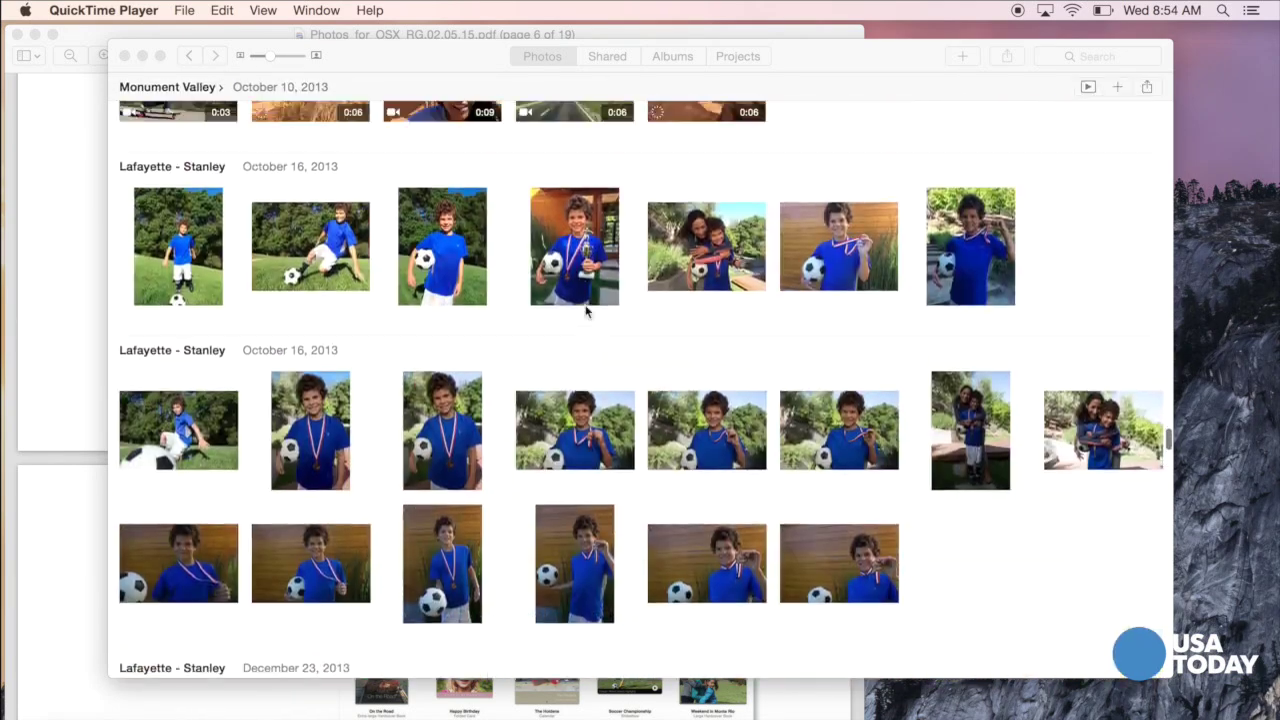
scroll(586, 306, up, 3)
click(555, 56)
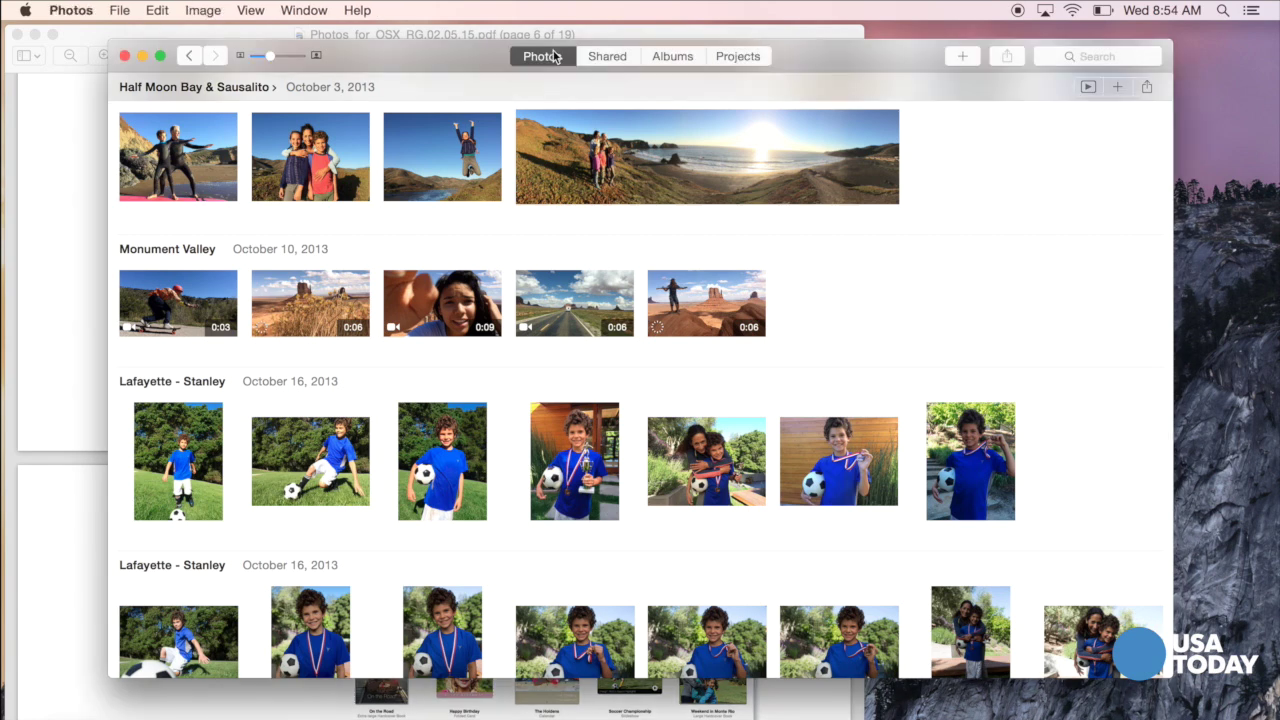
Show the Shared activity feed and scroll through the Outdoor adventures likes and comments
click(605, 57)
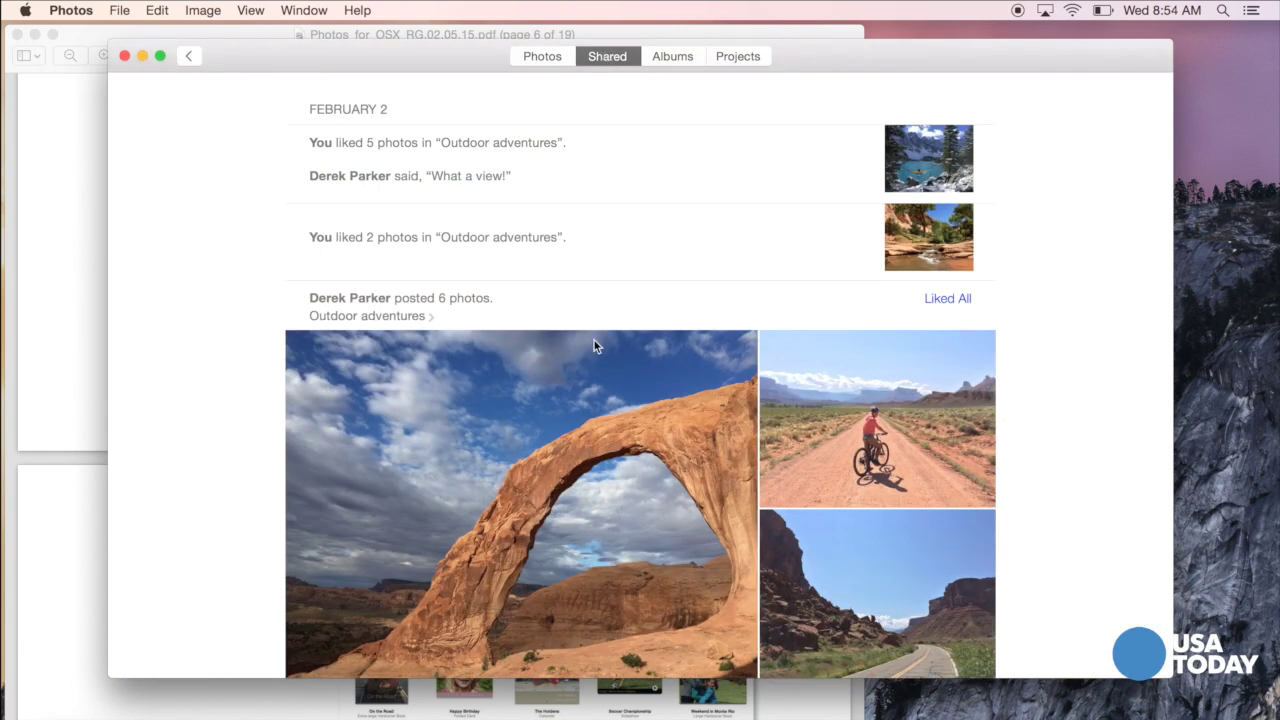
scroll(594, 340, down, 8)
scroll(594, 340, up, 4)
scroll(594, 340, up, 4)
Show the Albums view and scroll past All Photos, Faces, Favorites and My Albums
click(672, 56)
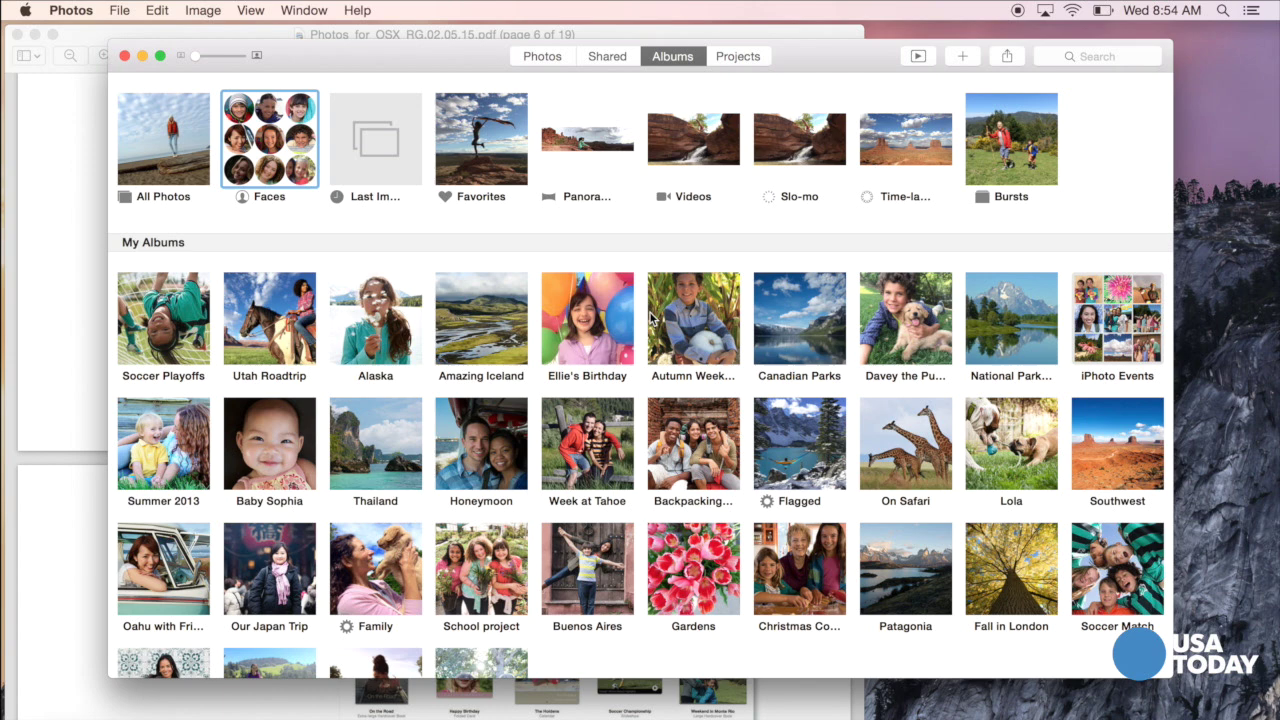
scroll(650, 318, down, 3)
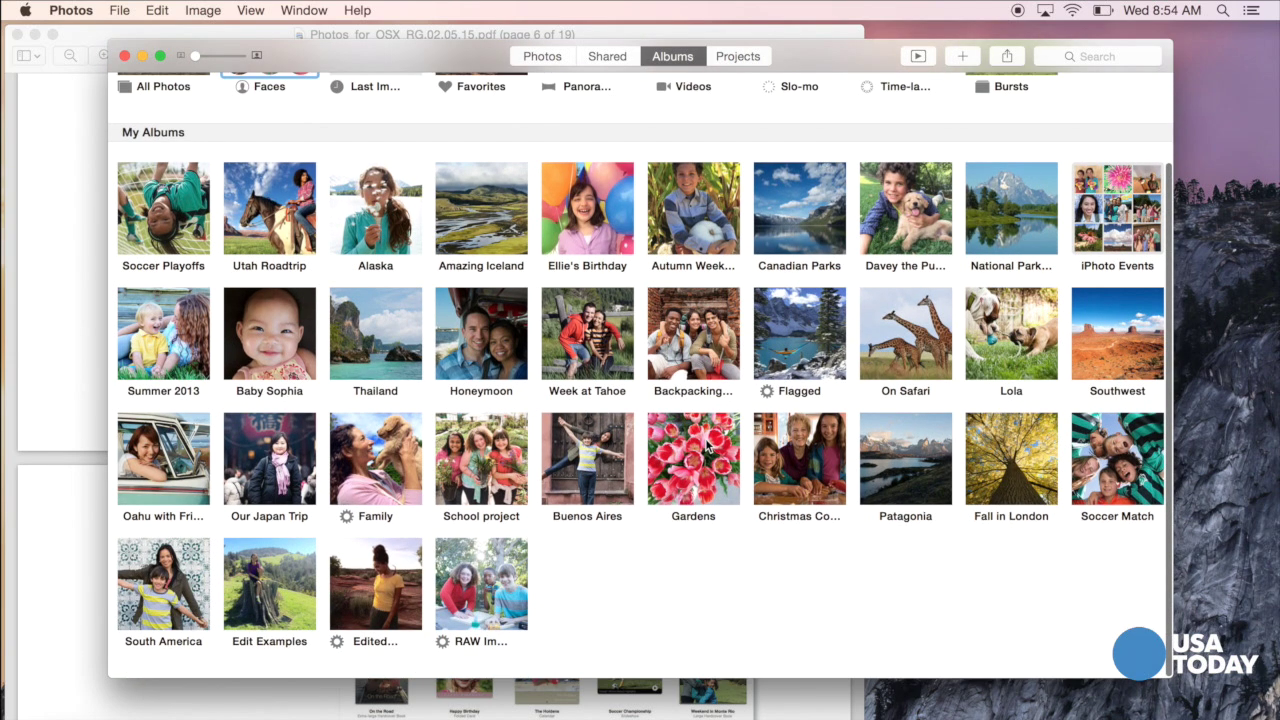
scroll(706, 446, up, 3)
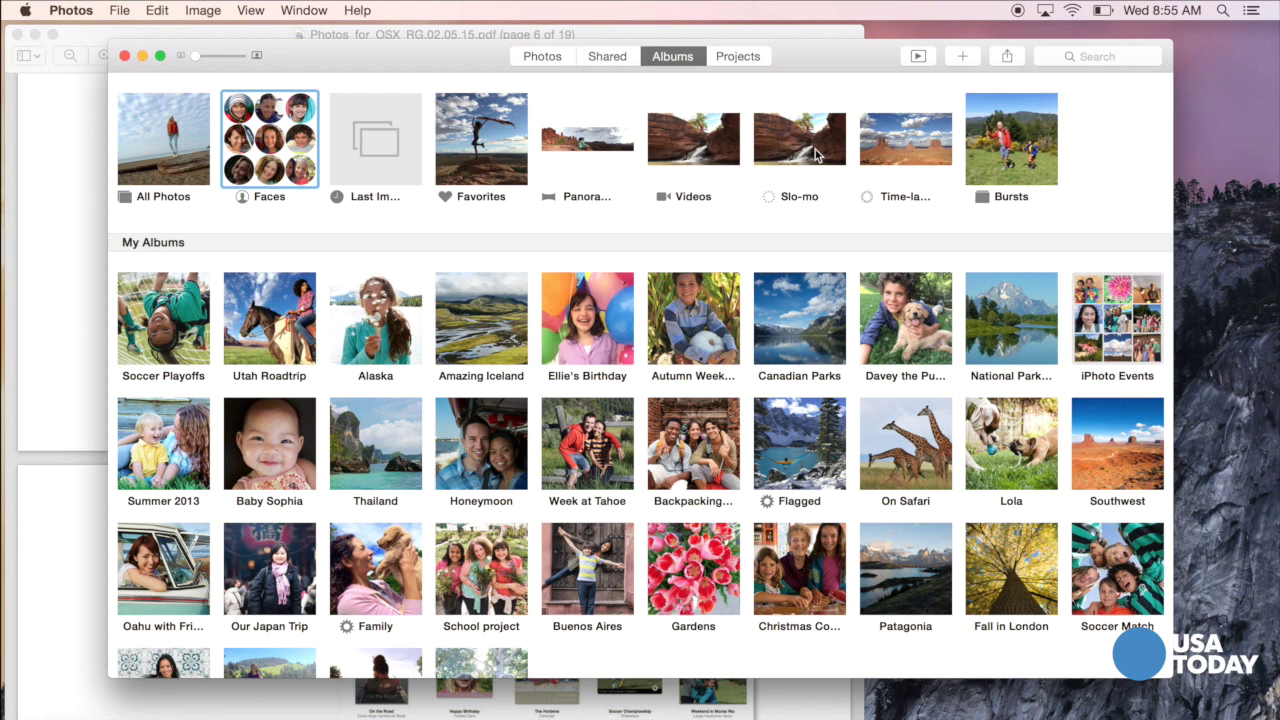
Open the Faces album, view Grandma's 10 photos, then return to the 14 faces
double_click(270, 135)
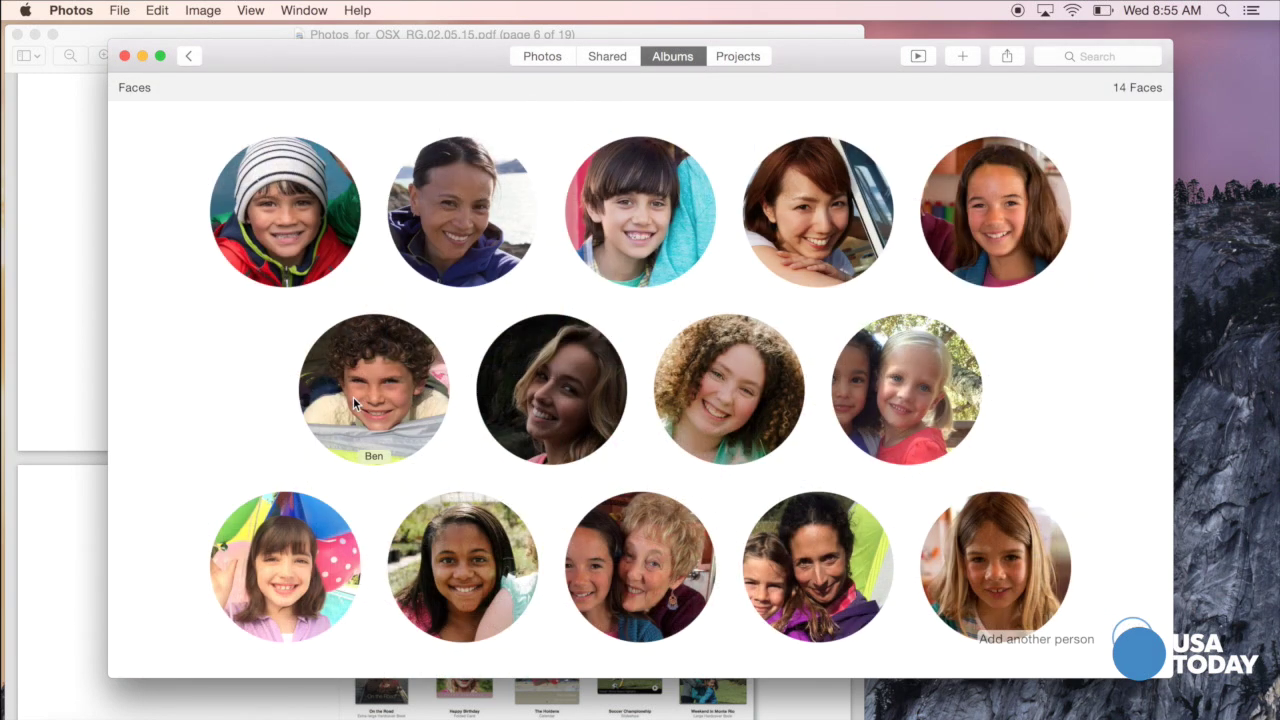
double_click(620, 572)
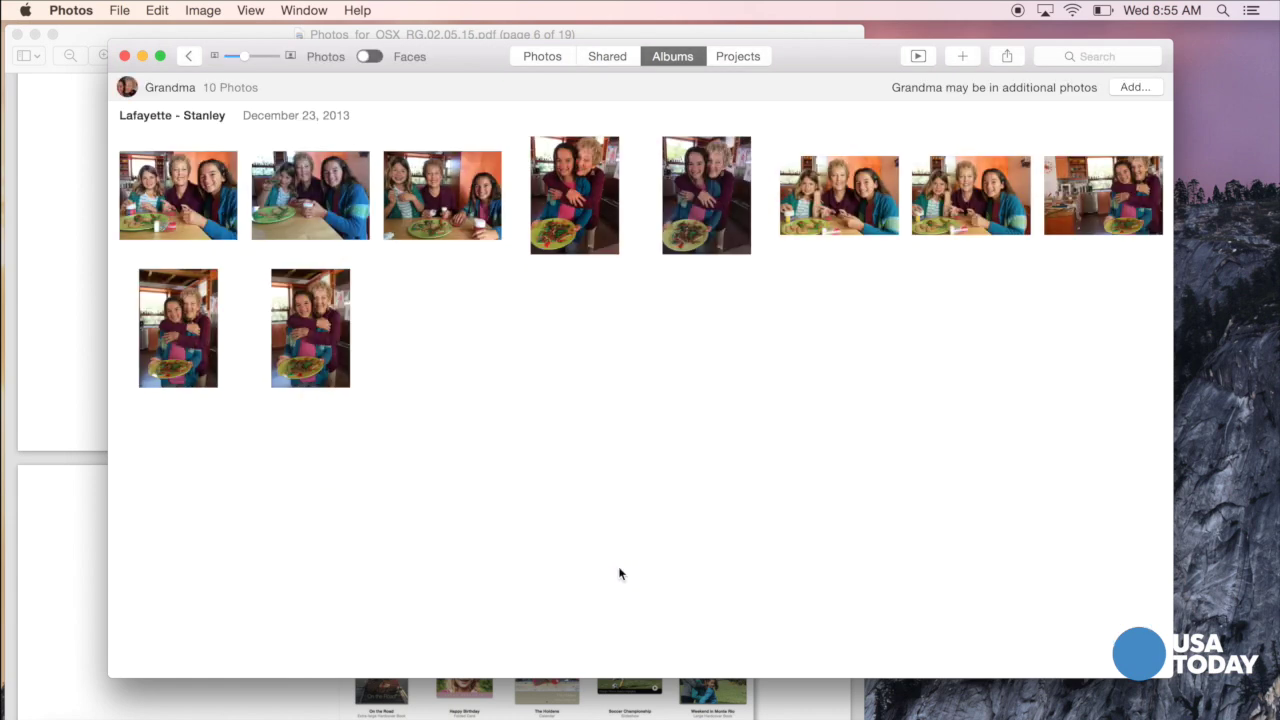
click(195, 57)
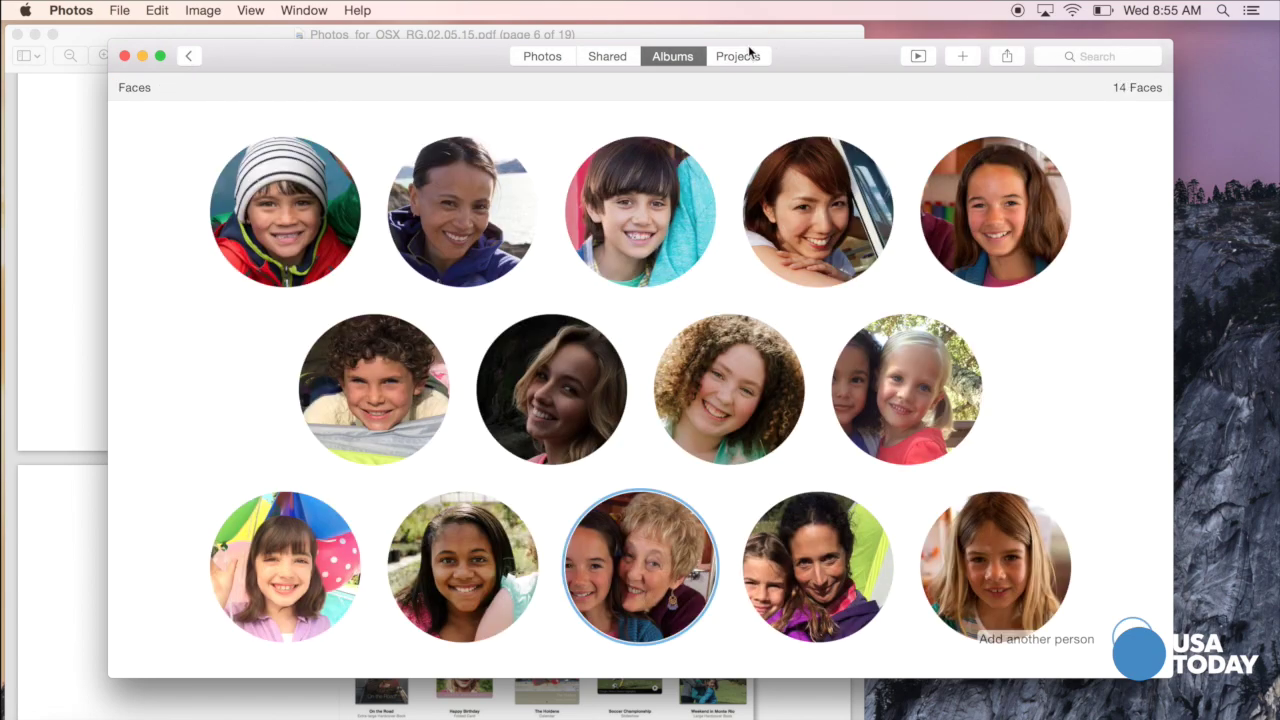
Show the Projects view and scroll through calendars, books and cards like Picture Calendar
click(745, 55)
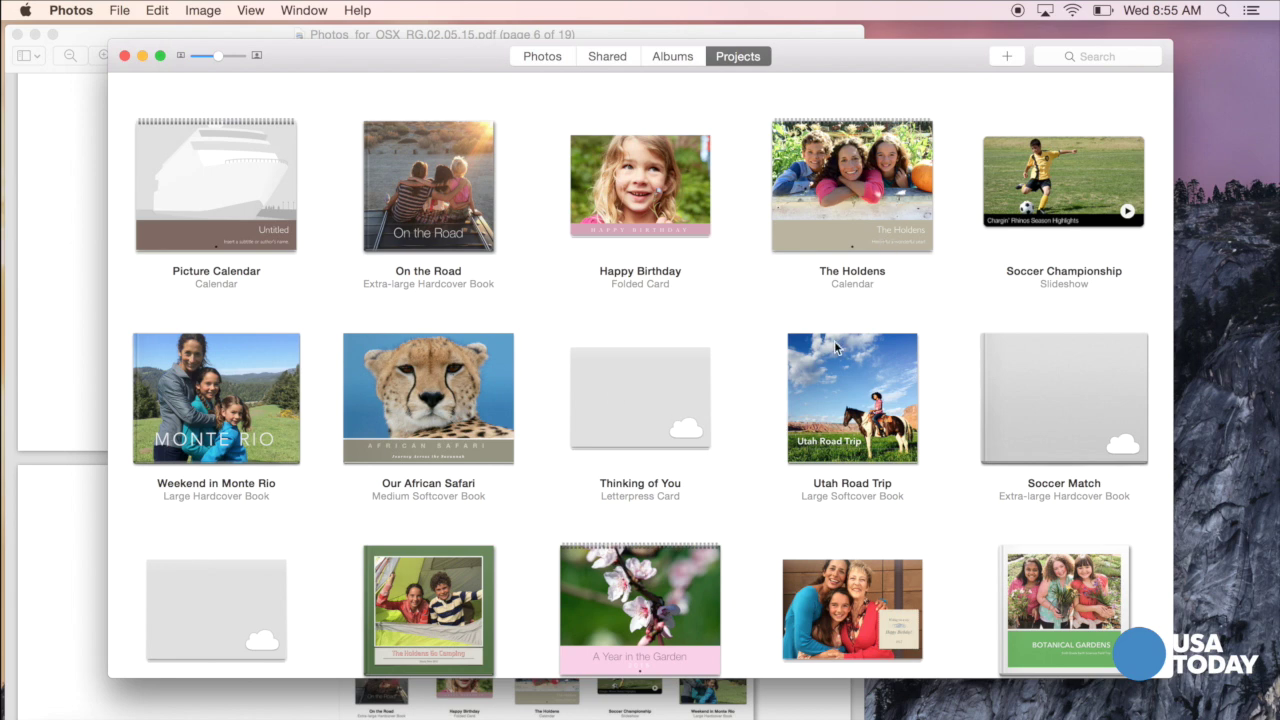
scroll(836, 347, down, 3)
scroll(836, 347, up, 3)
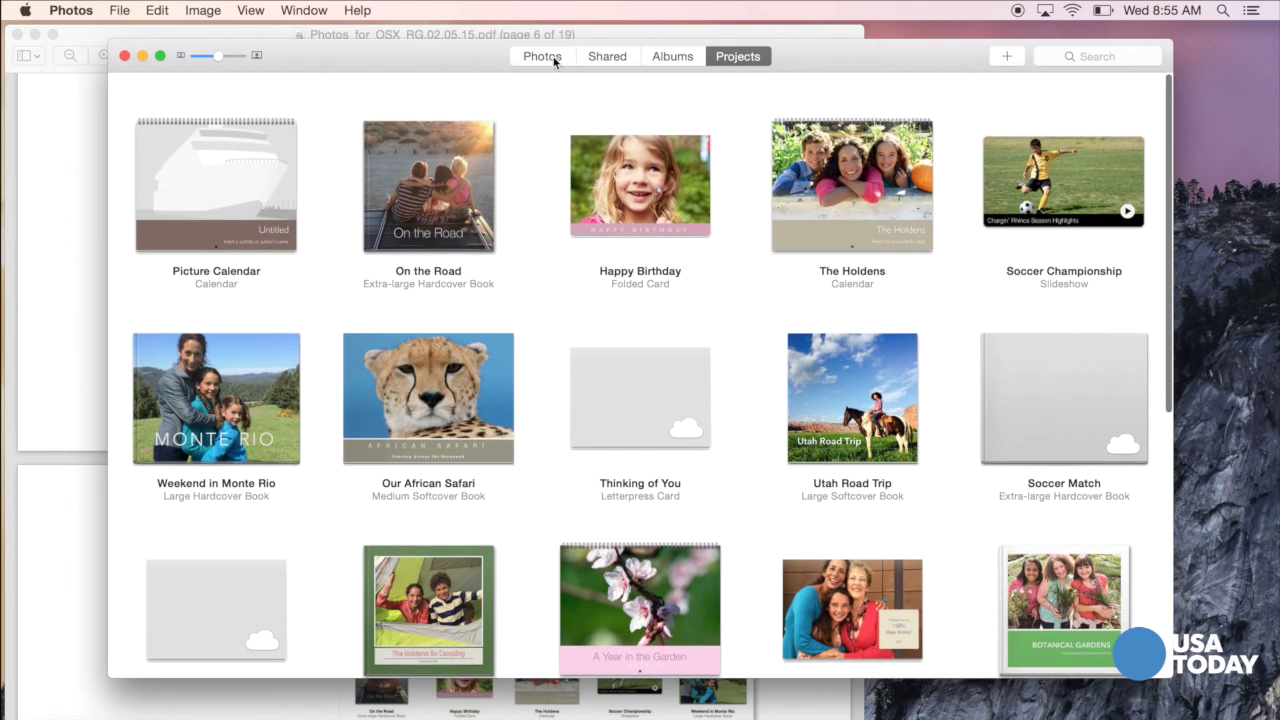
Return to the Photos moments and scroll back to Monument Valley & Bryce Canyon, September 2013
click(553, 60)
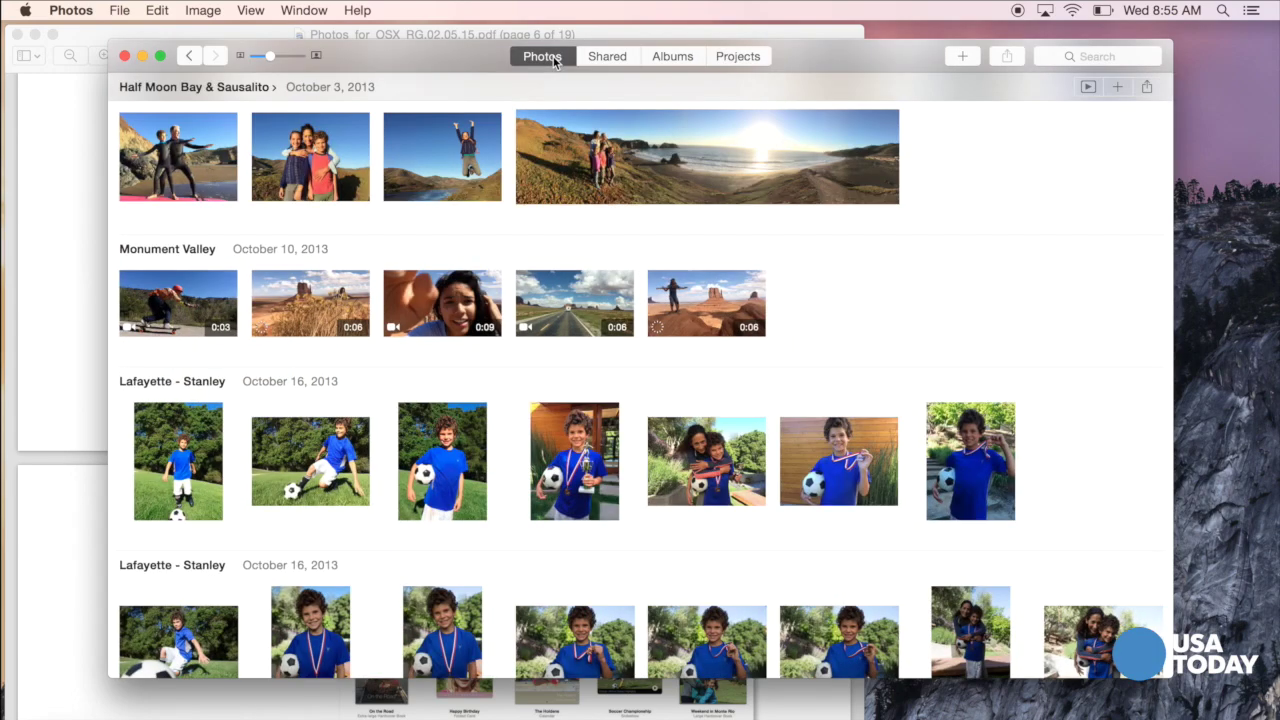
scroll(558, 177, up, 10)
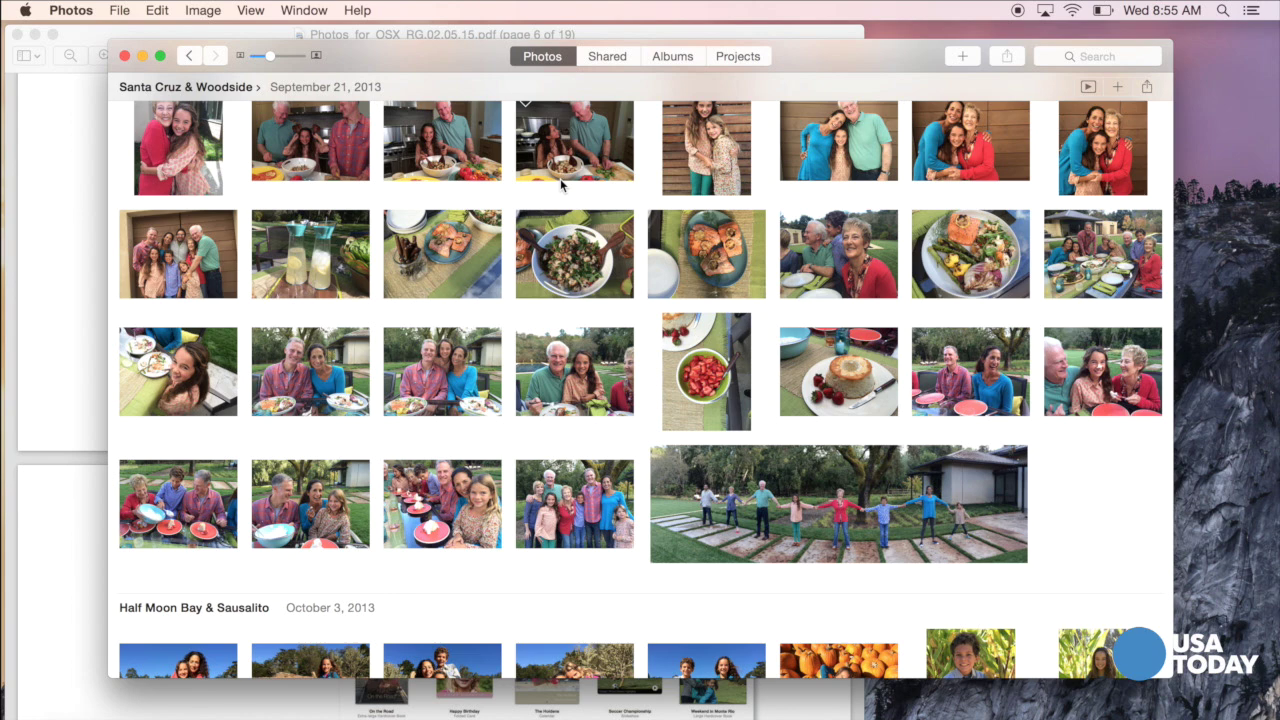
scroll(561, 183, up, 1)
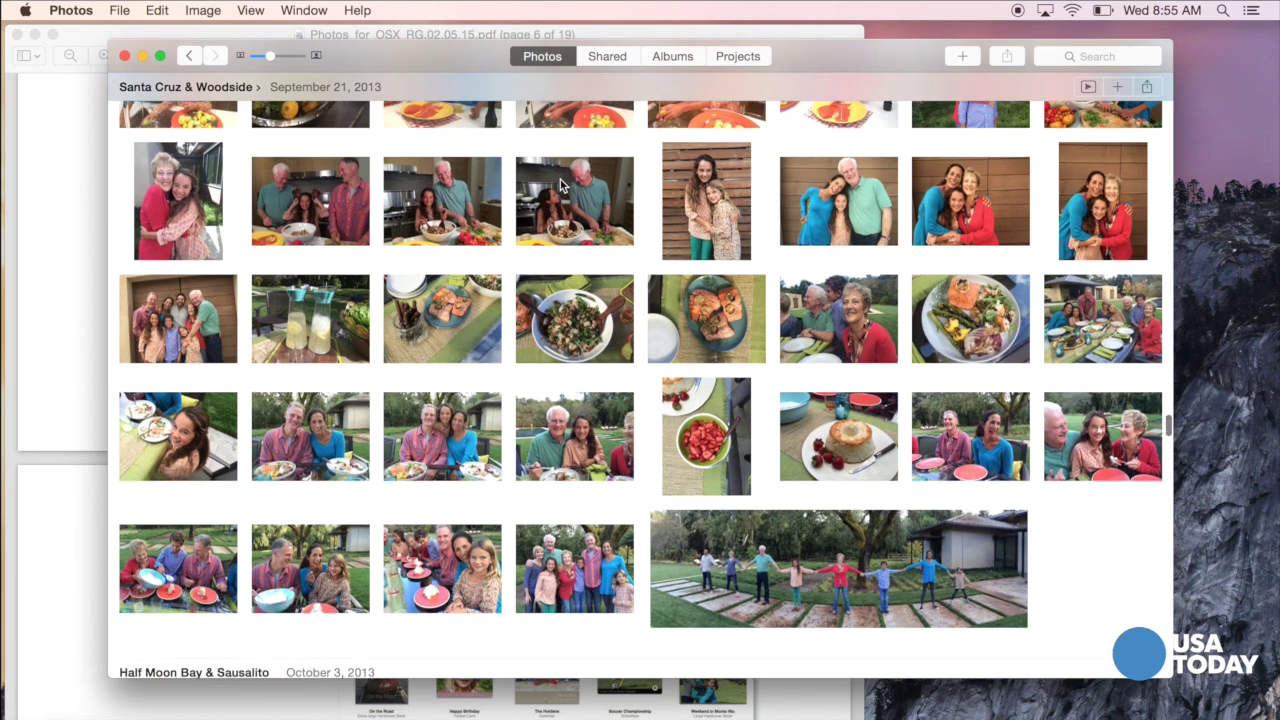
scroll(561, 183, up, 10)
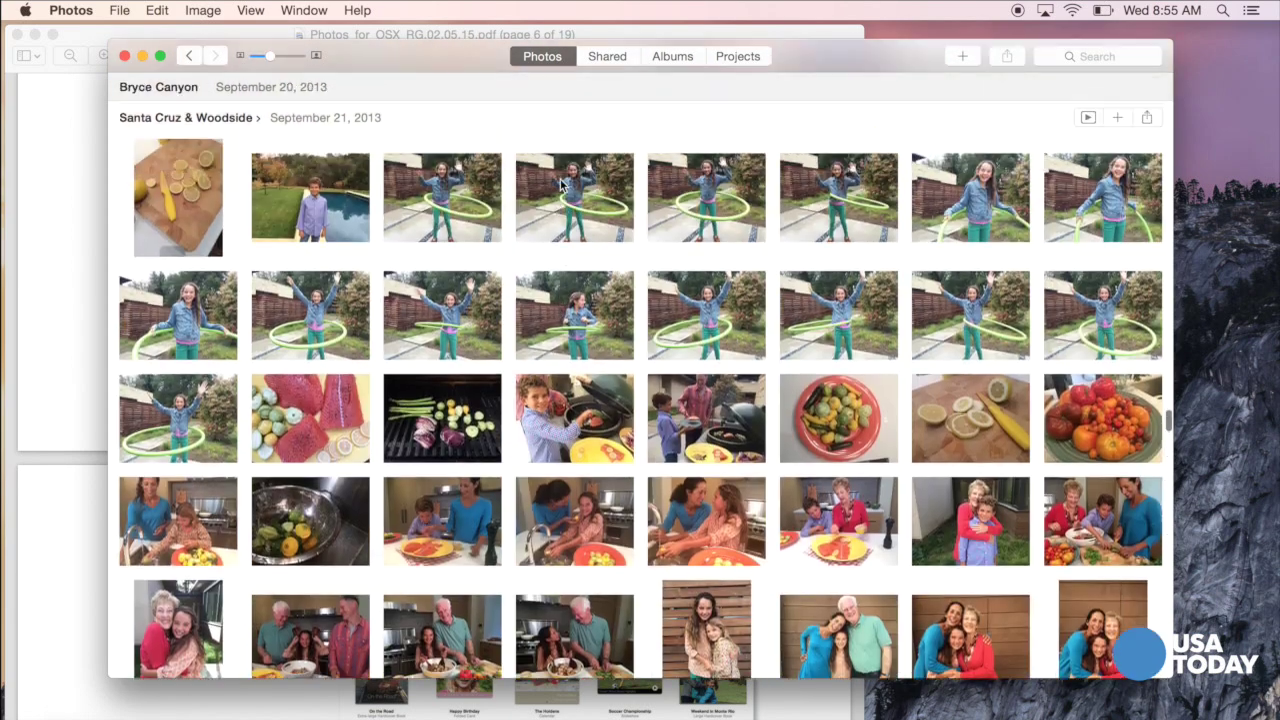
scroll(561, 183, up, 3)
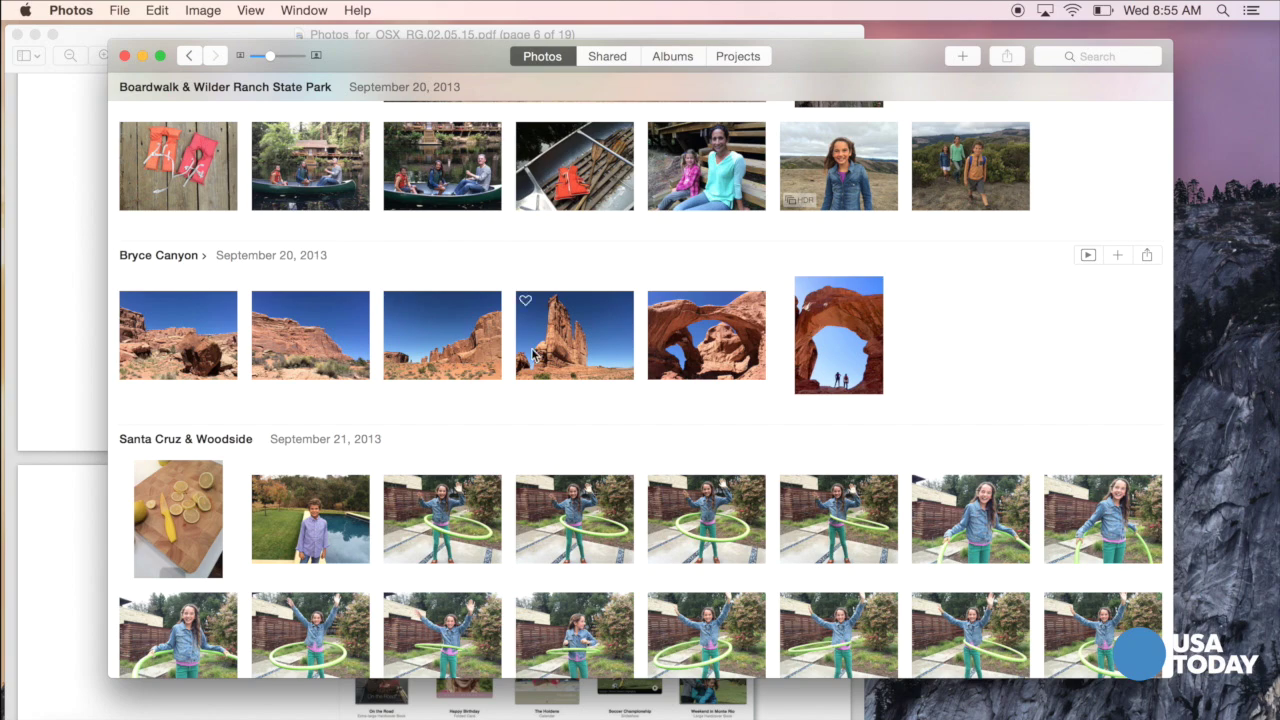
scroll(531, 355, up, 1)
scroll(531, 355, up, 10)
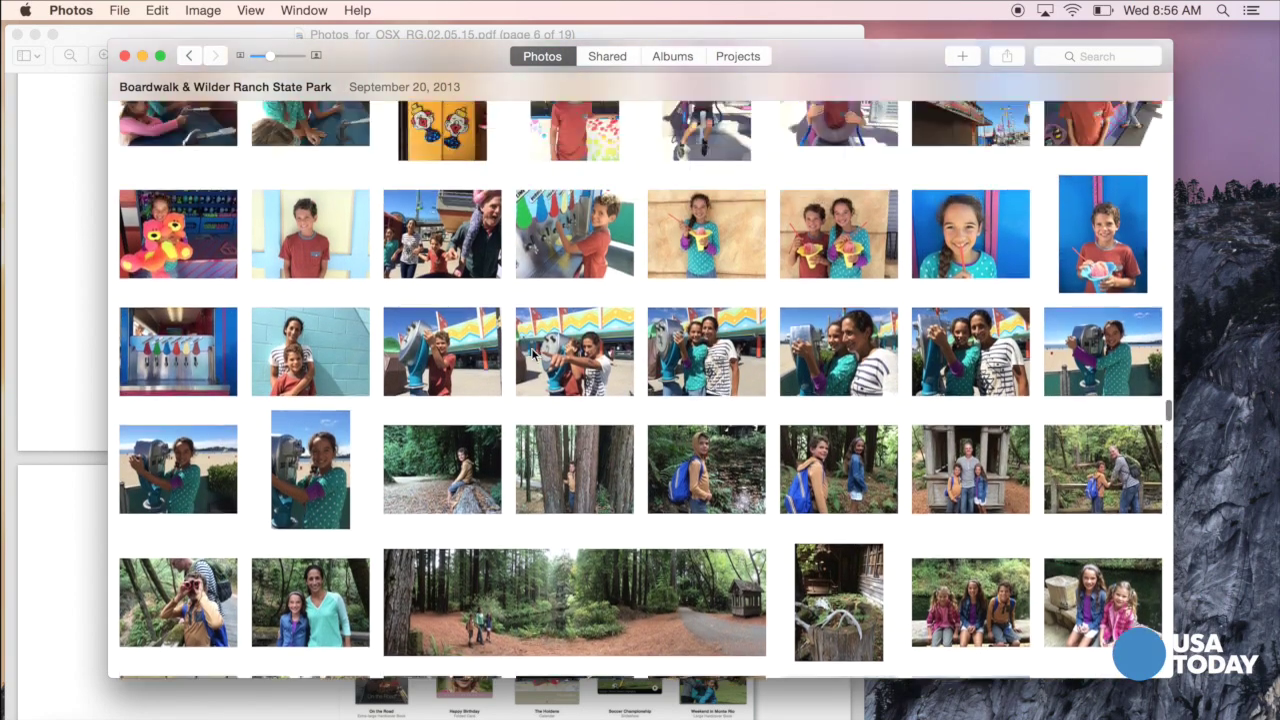
scroll(531, 355, up, 8)
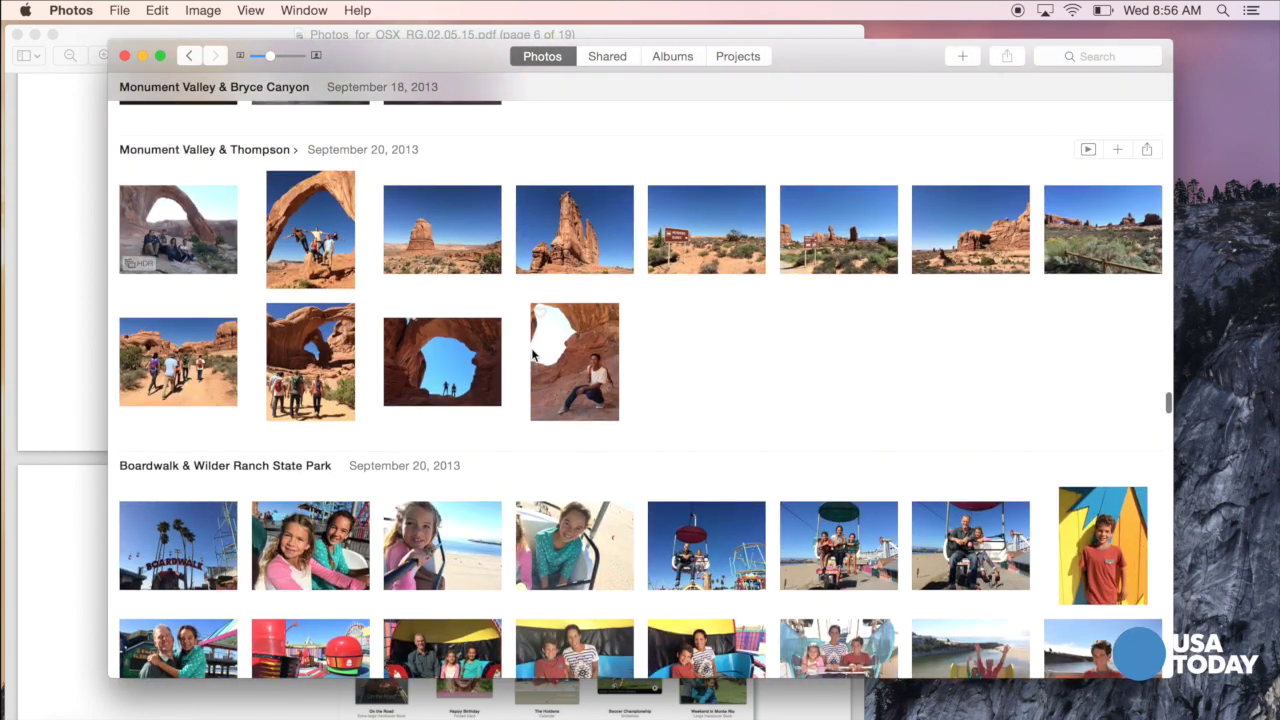
scroll(190, 427, up, 4)
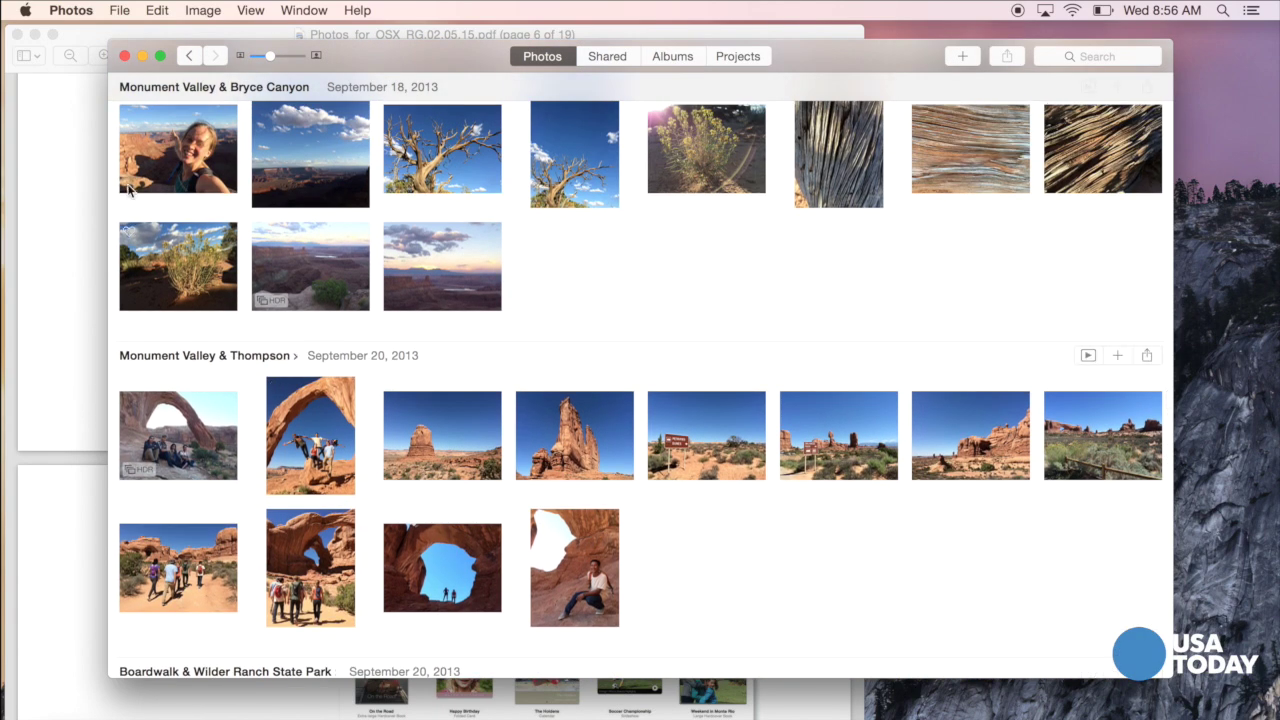
Zoom out from Moments to Collections and scroll through them
click(190, 56)
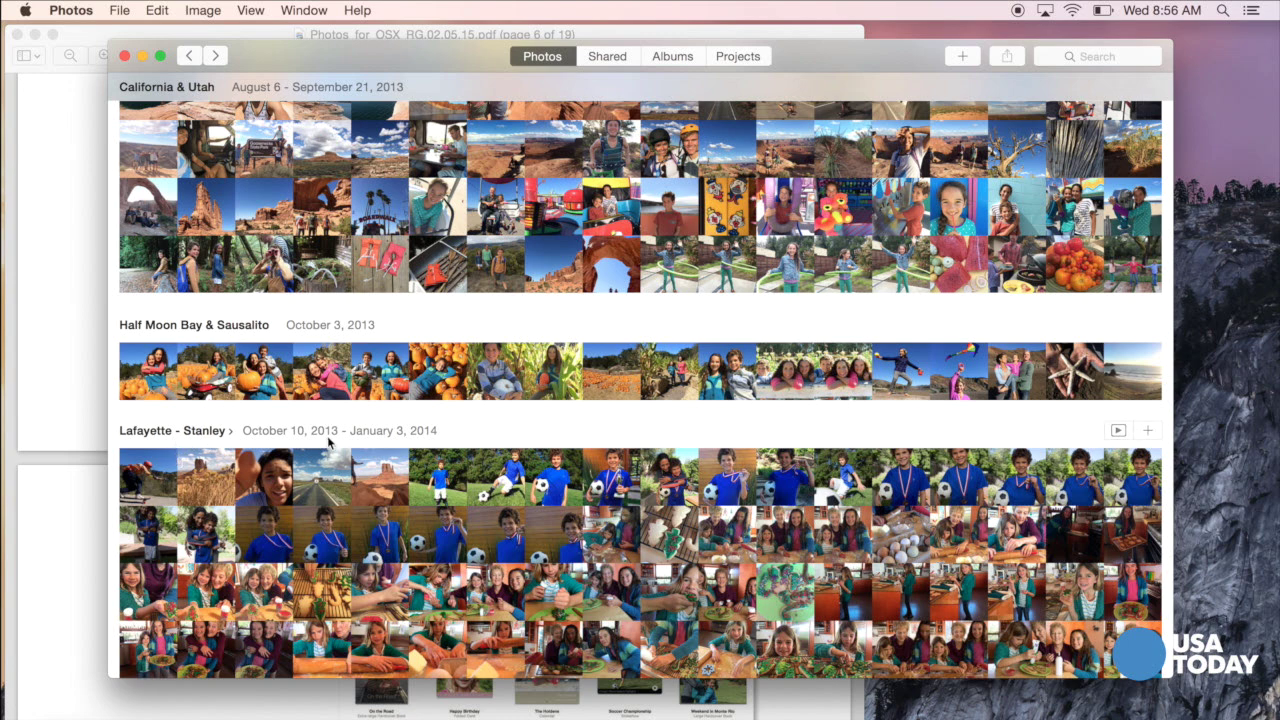
scroll(443, 492, down, 10)
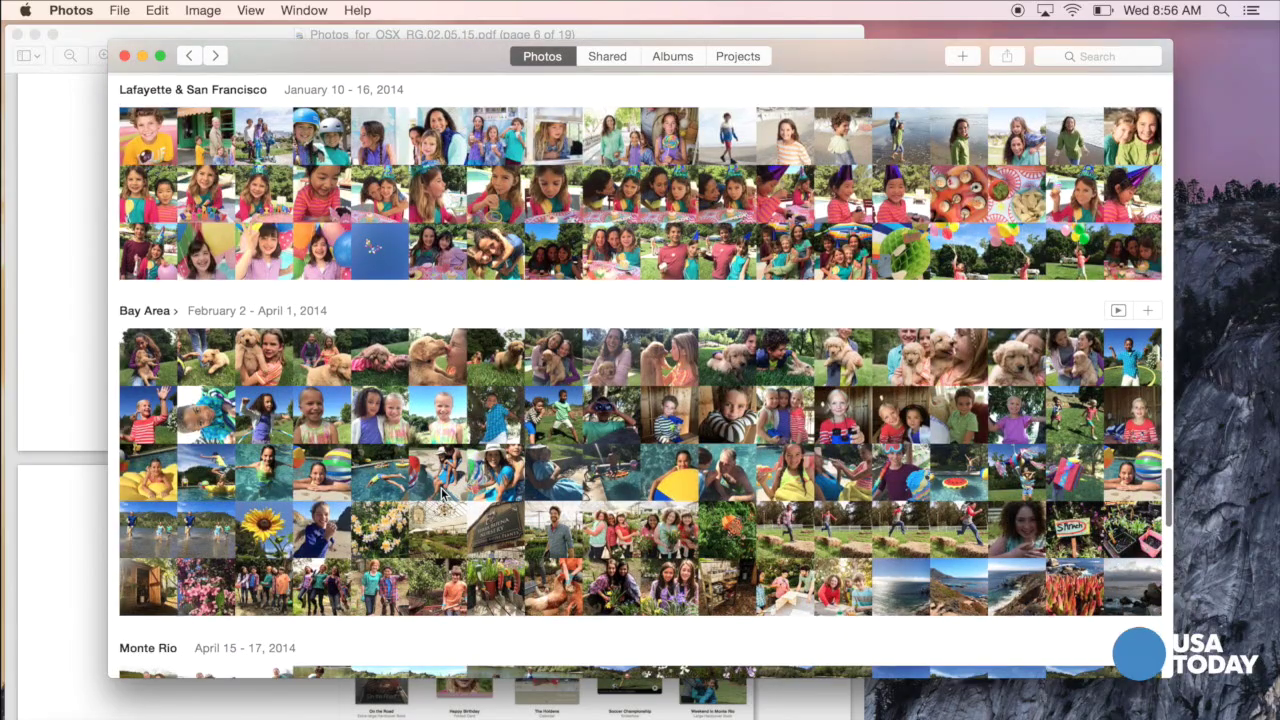
scroll(443, 492, down, 15)
scroll(443, 492, down, 3)
scroll(443, 492, up, 20)
scroll(443, 492, up, 10)
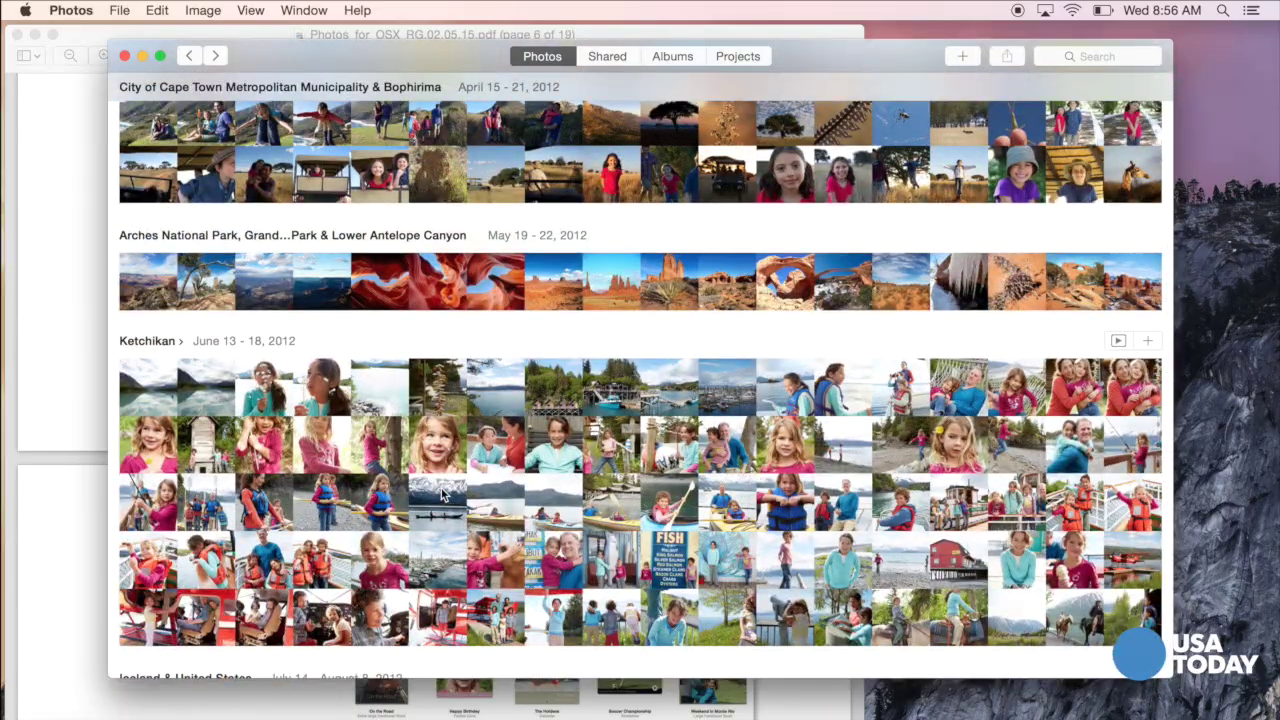
scroll(252, 412, down, 4)
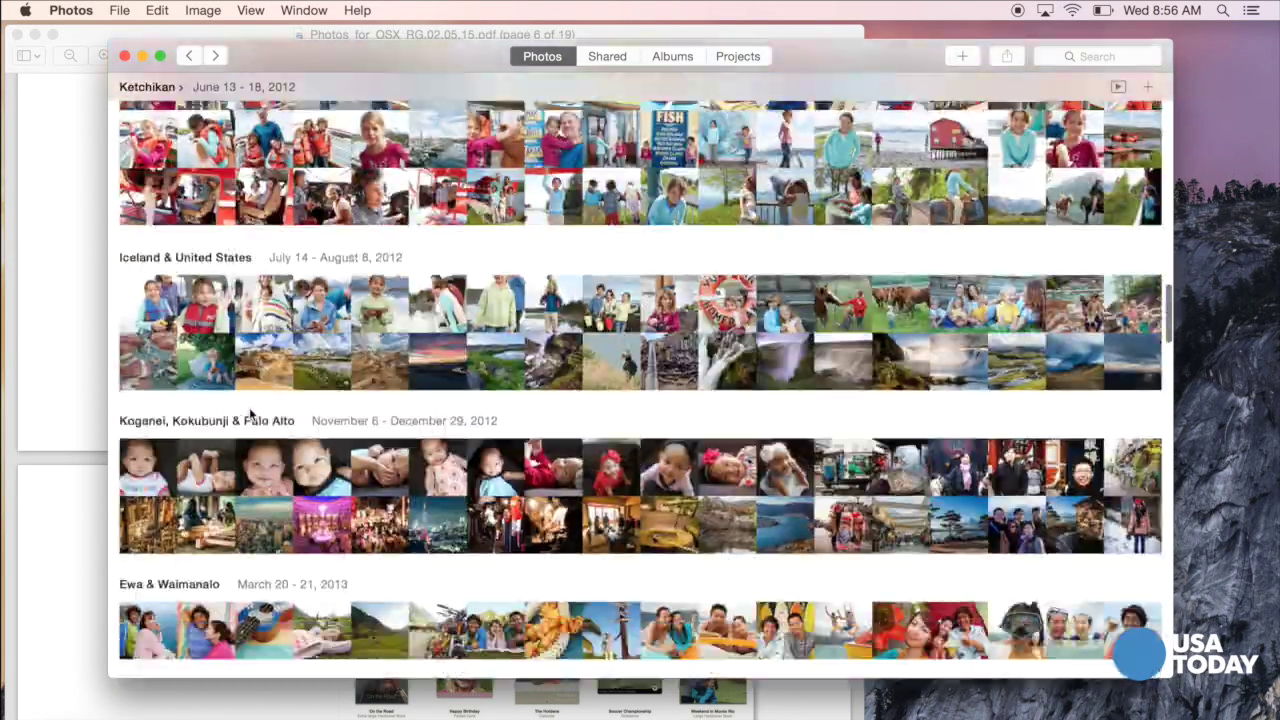
Zoom out to the Years overview and scrub across the 2014 thumbnails to preview them
click(192, 56)
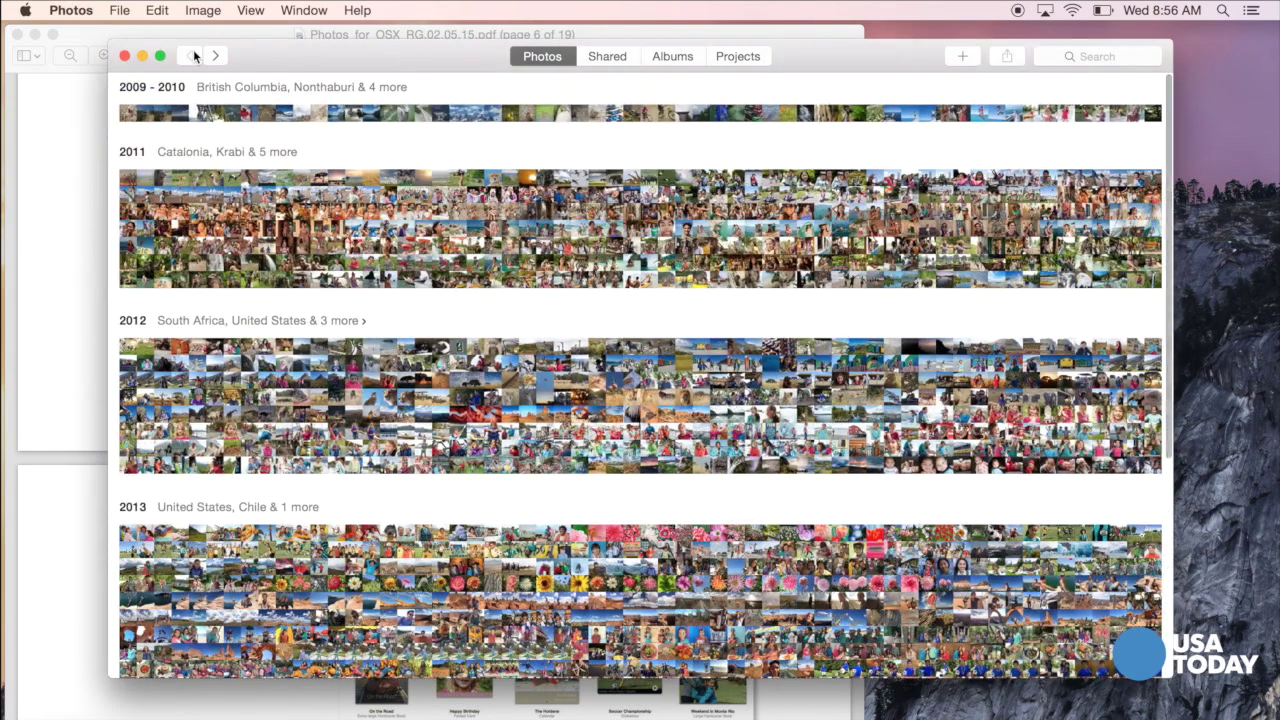
scroll(407, 617, down, 5)
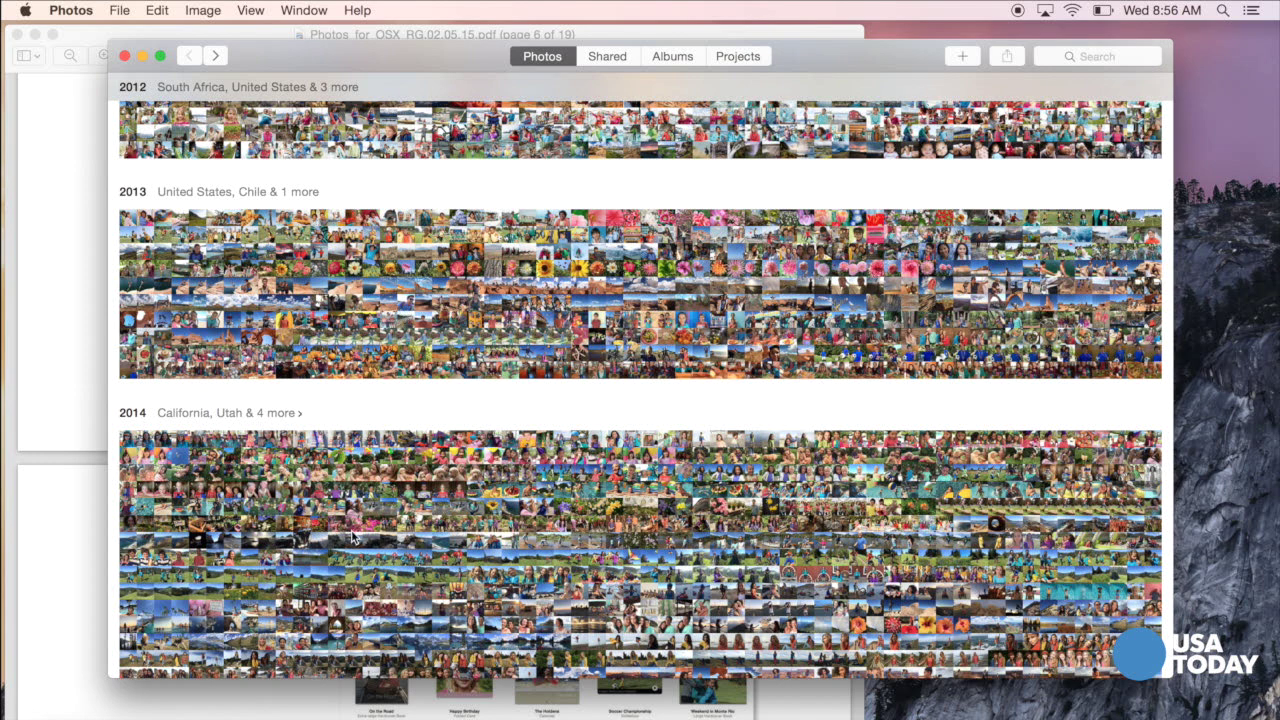
drag(352, 537, 701, 537)
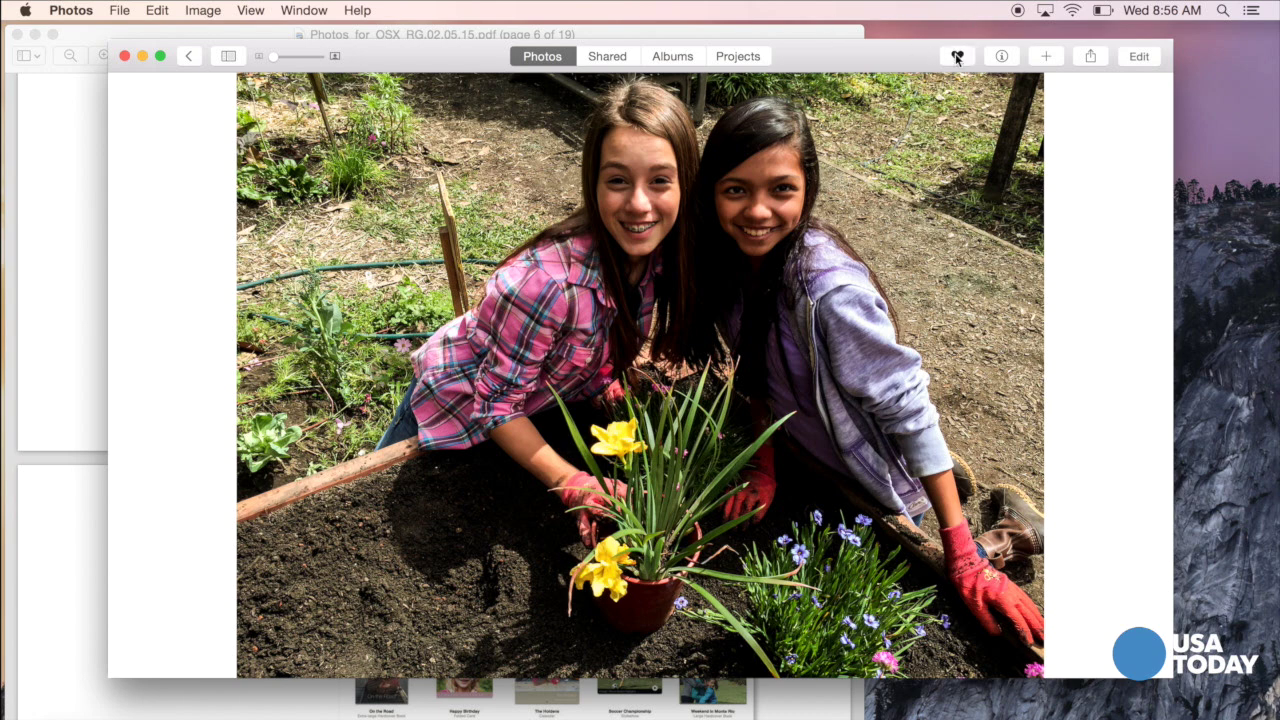
click(1001, 57)
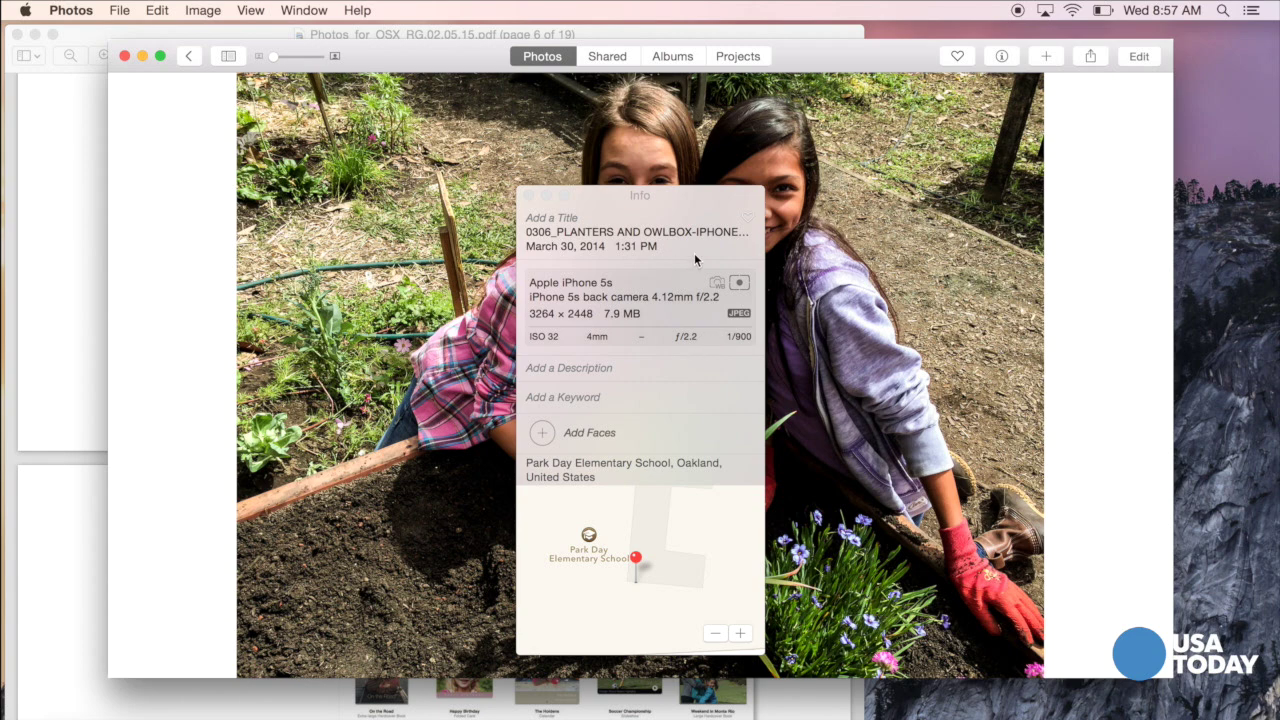
click(528, 196)
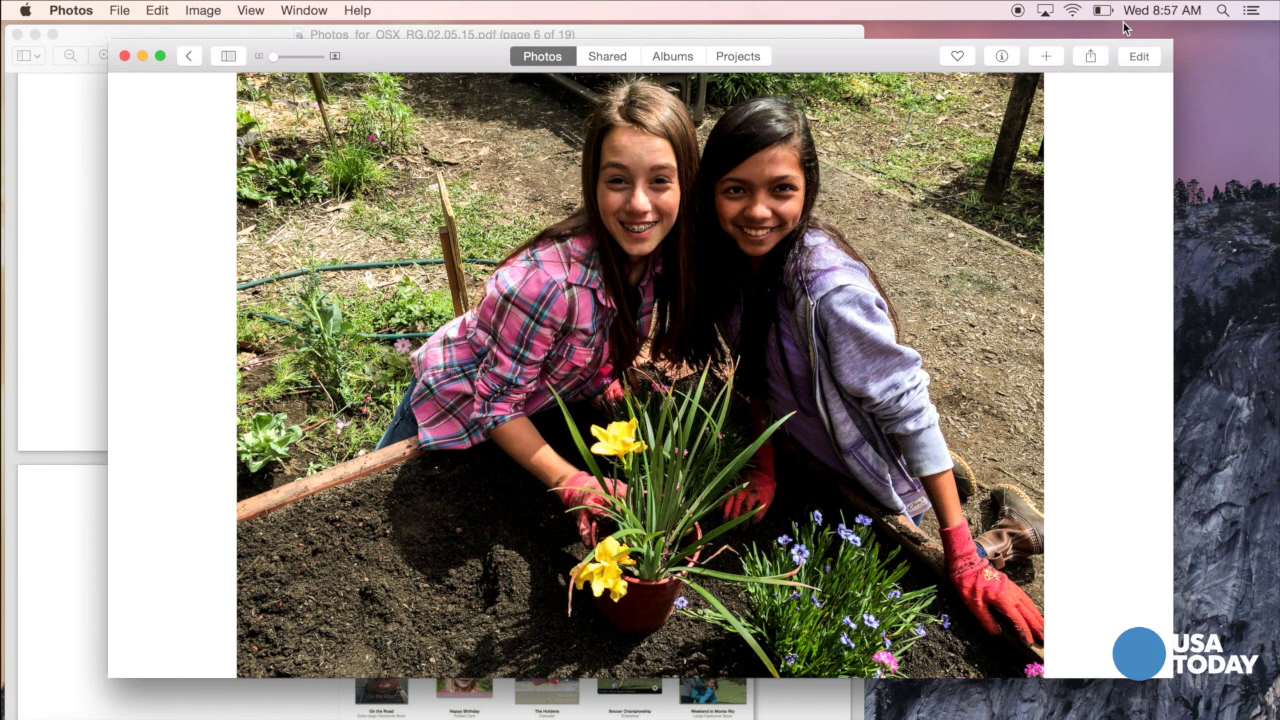
click(1040, 57)
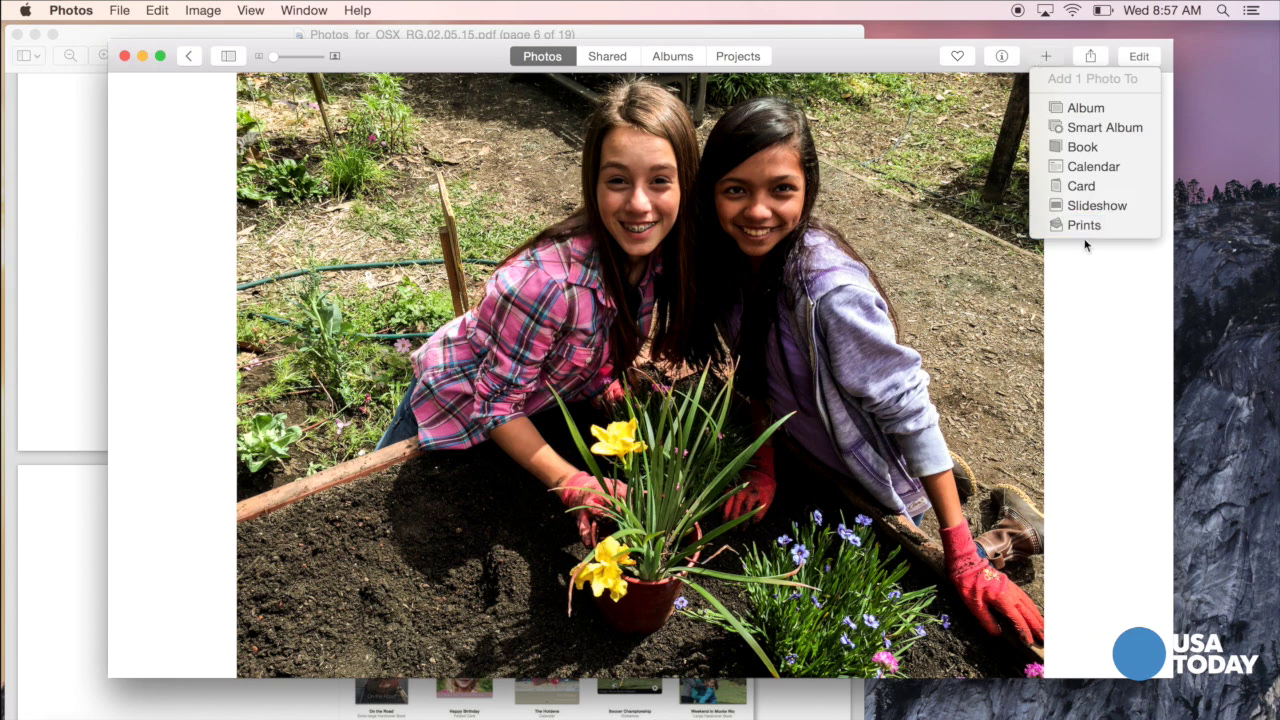
click(1091, 57)
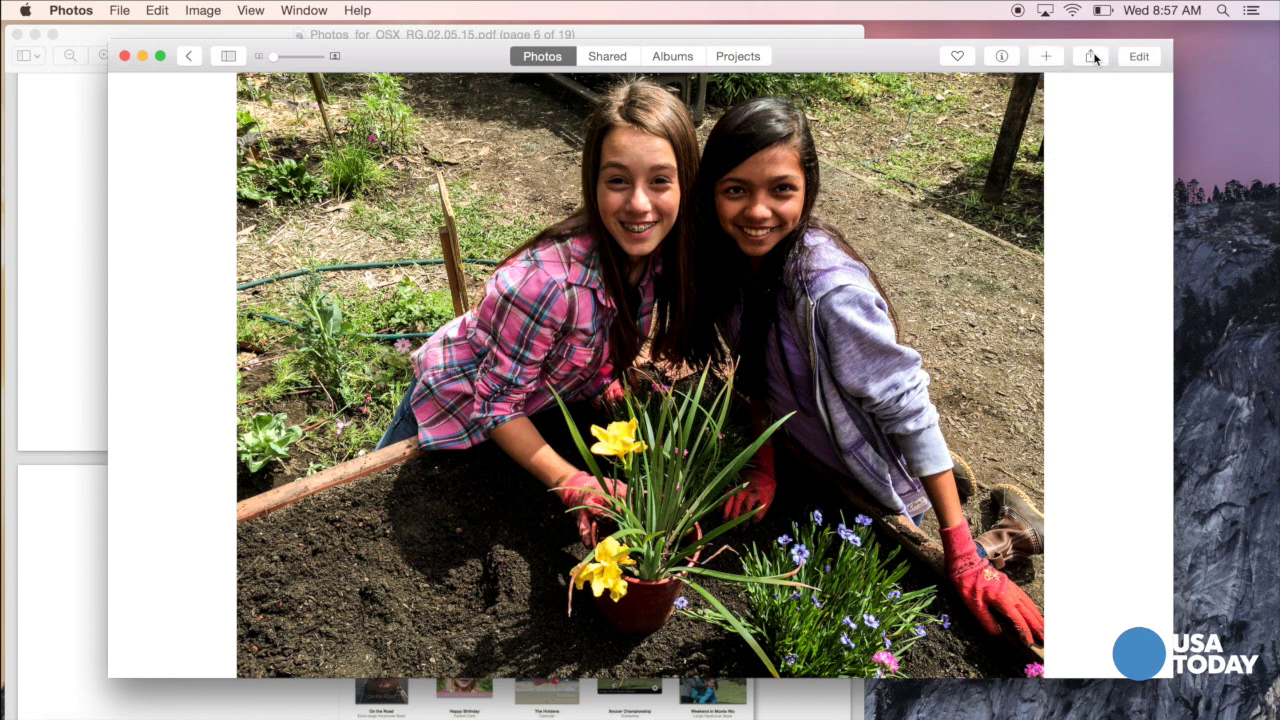
click(1091, 57)
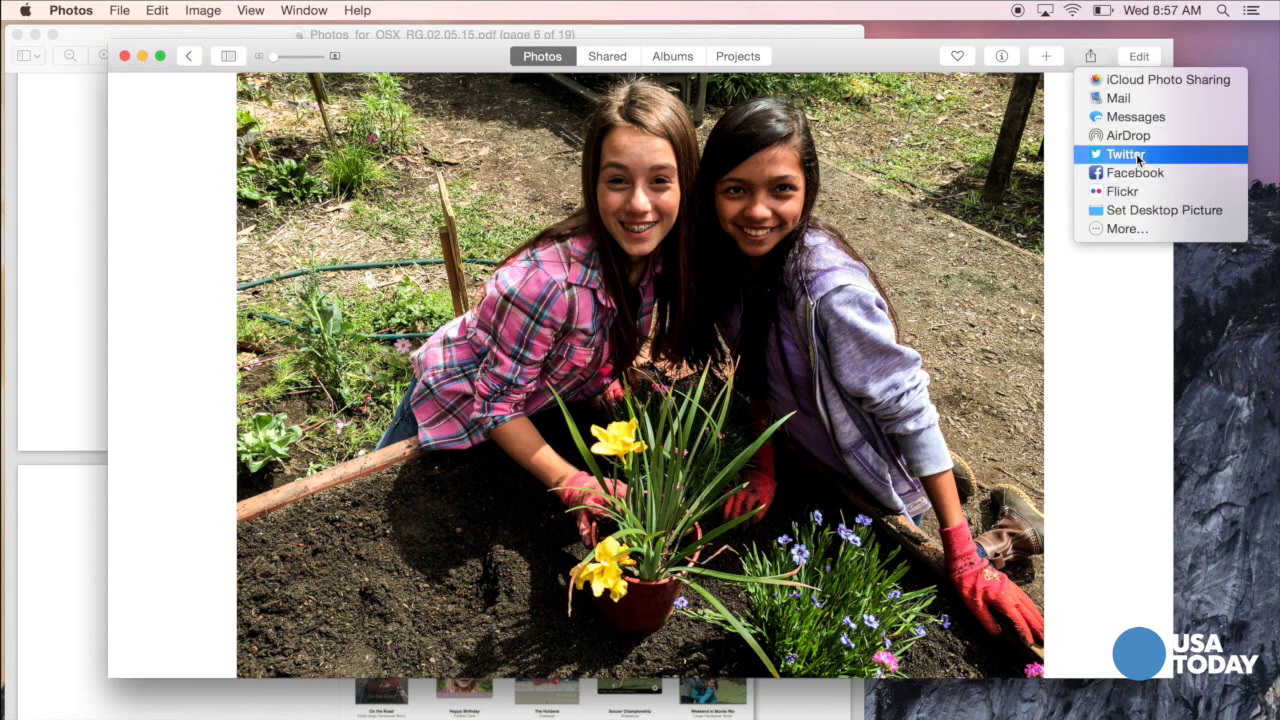
click(1147, 56)
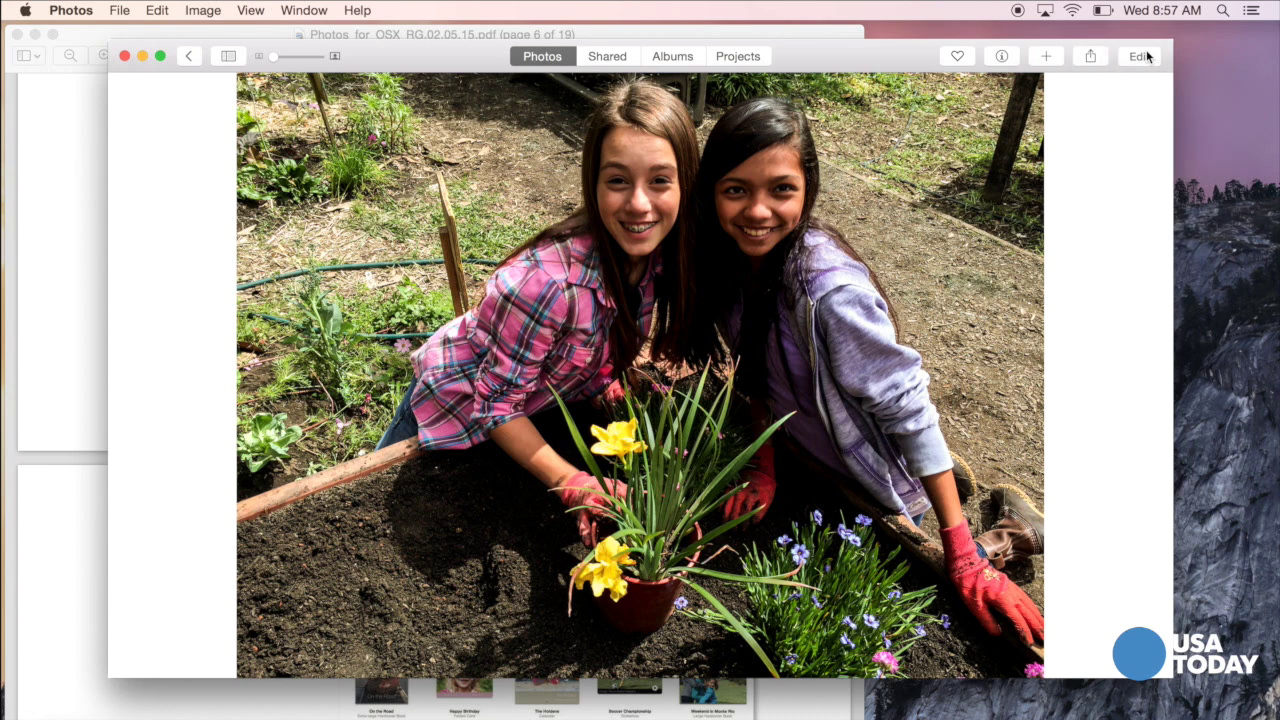
In the editor, try Auto Enhance and undo it, then rotate the photo a full turn
click(1147, 56)
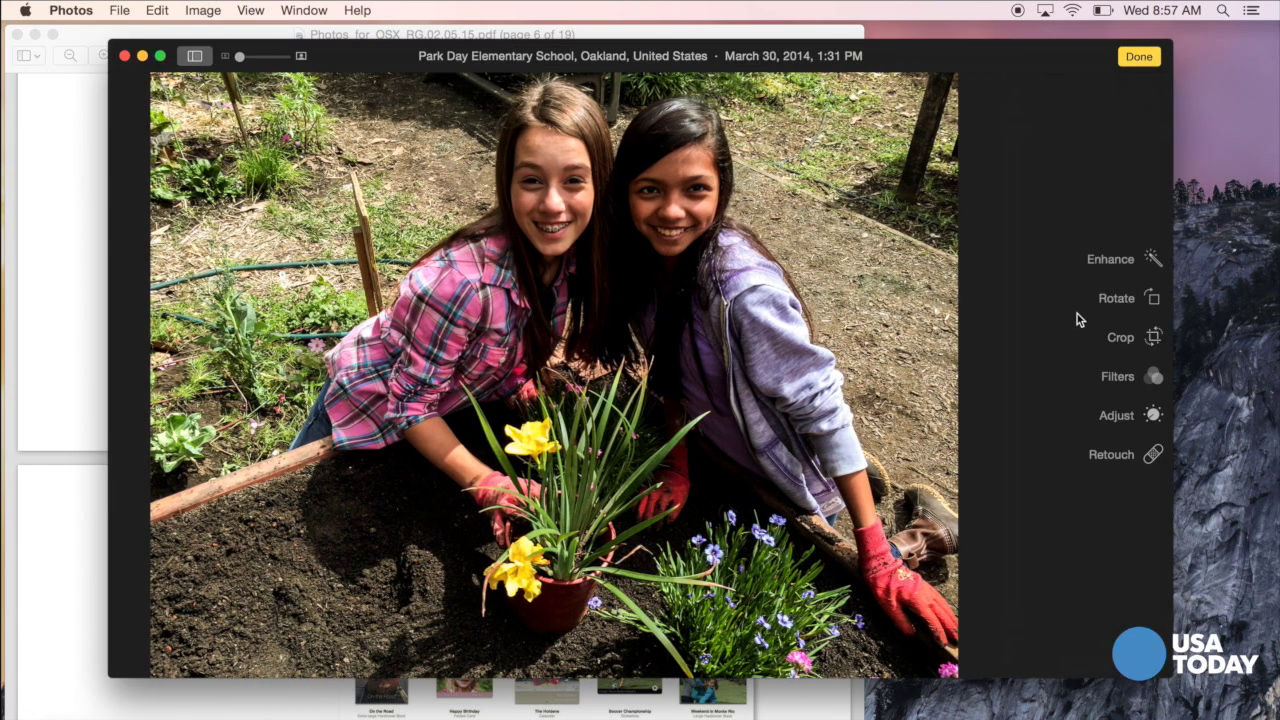
click(1151, 262)
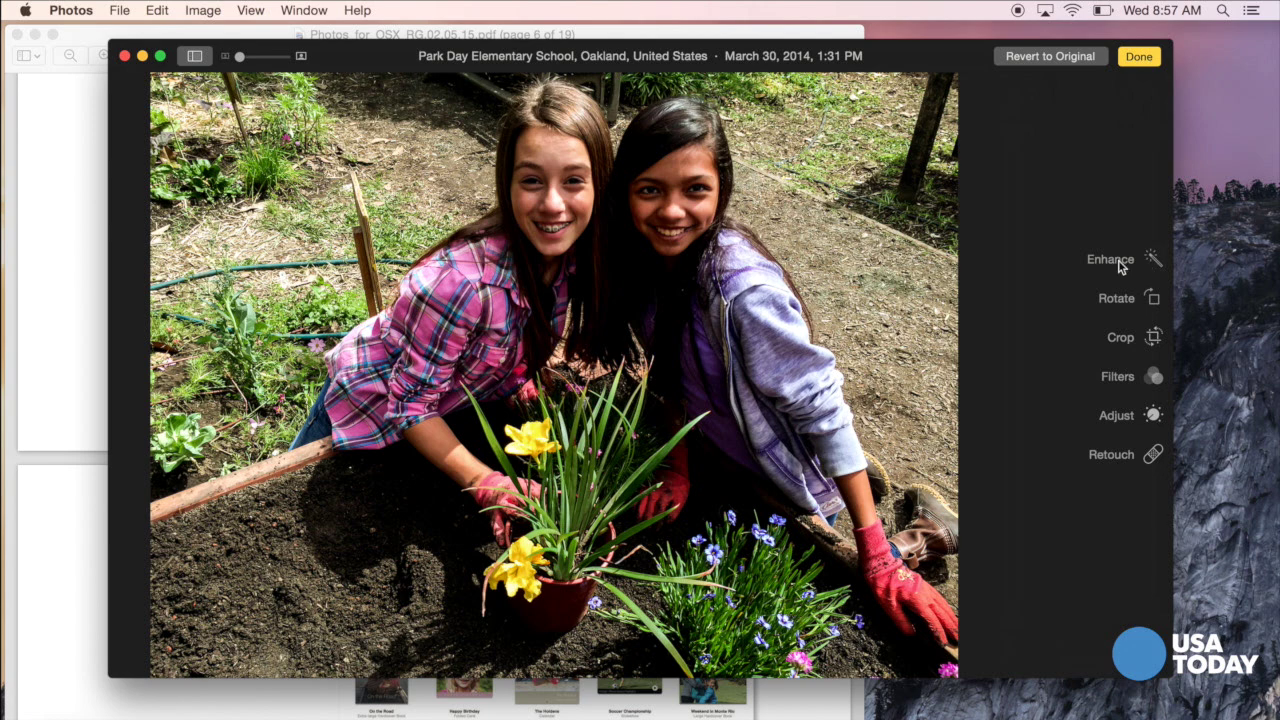
click(1053, 57)
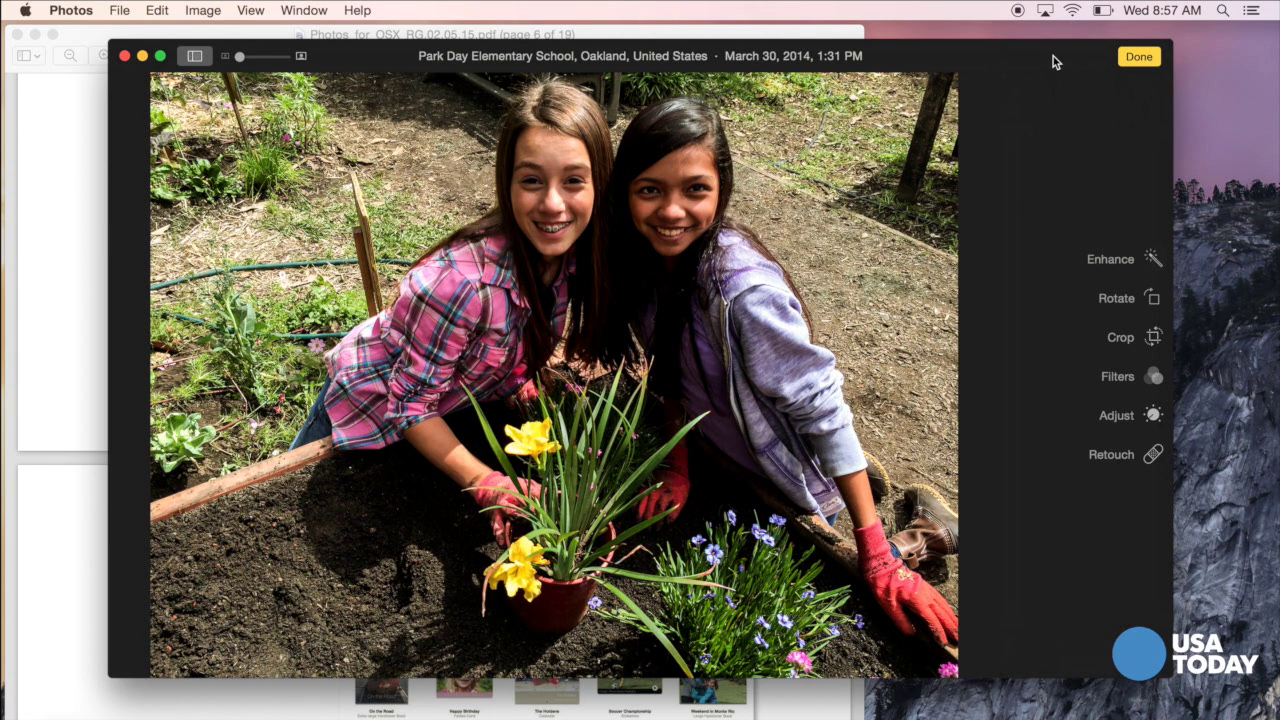
click(1128, 300)
click(1128, 300)
click(1128, 297)
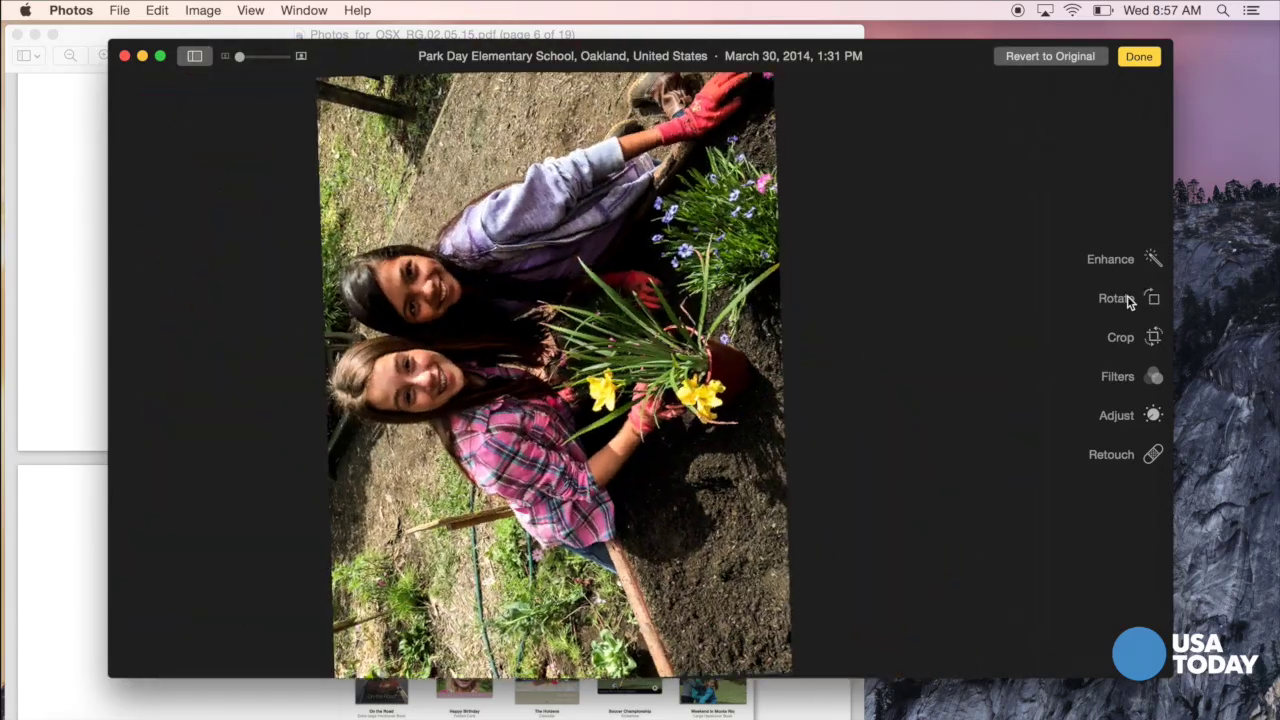
click(1128, 297)
Straighten the photo slightly in Crop, try the Noir and Fade filters, then revert to original
click(1137, 341)
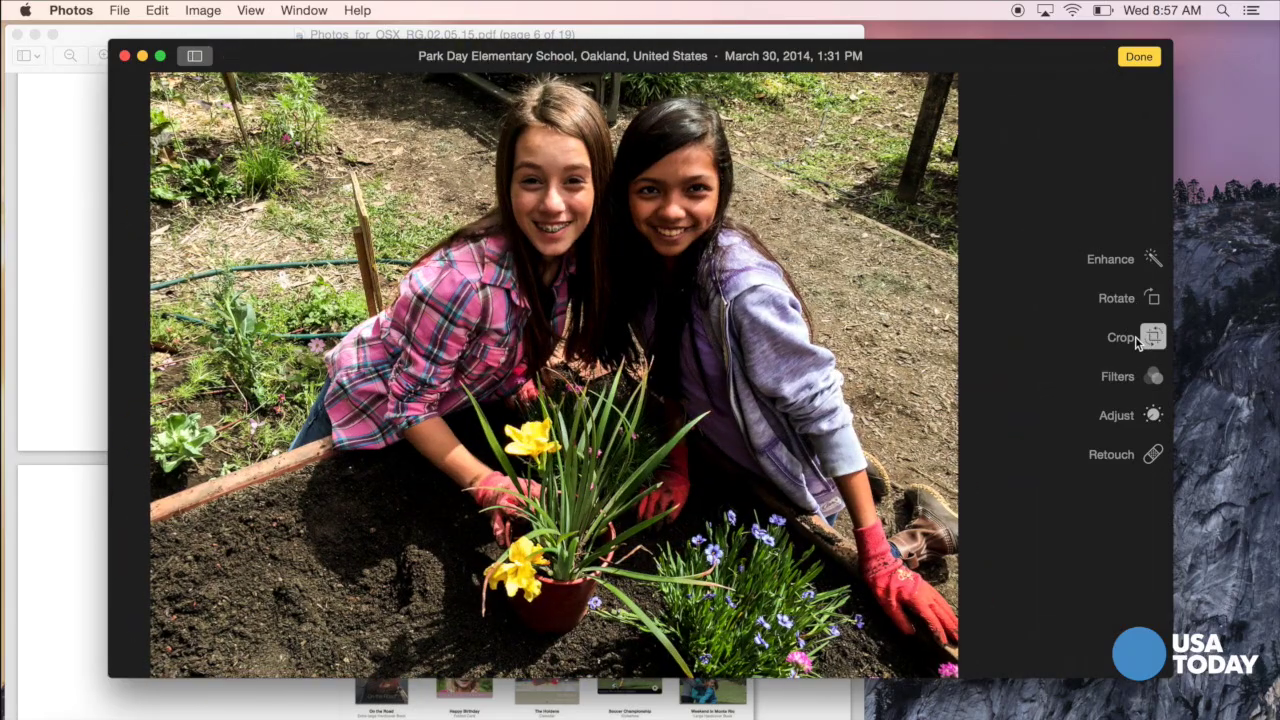
drag(978, 383, 966, 338)
click(1154, 378)
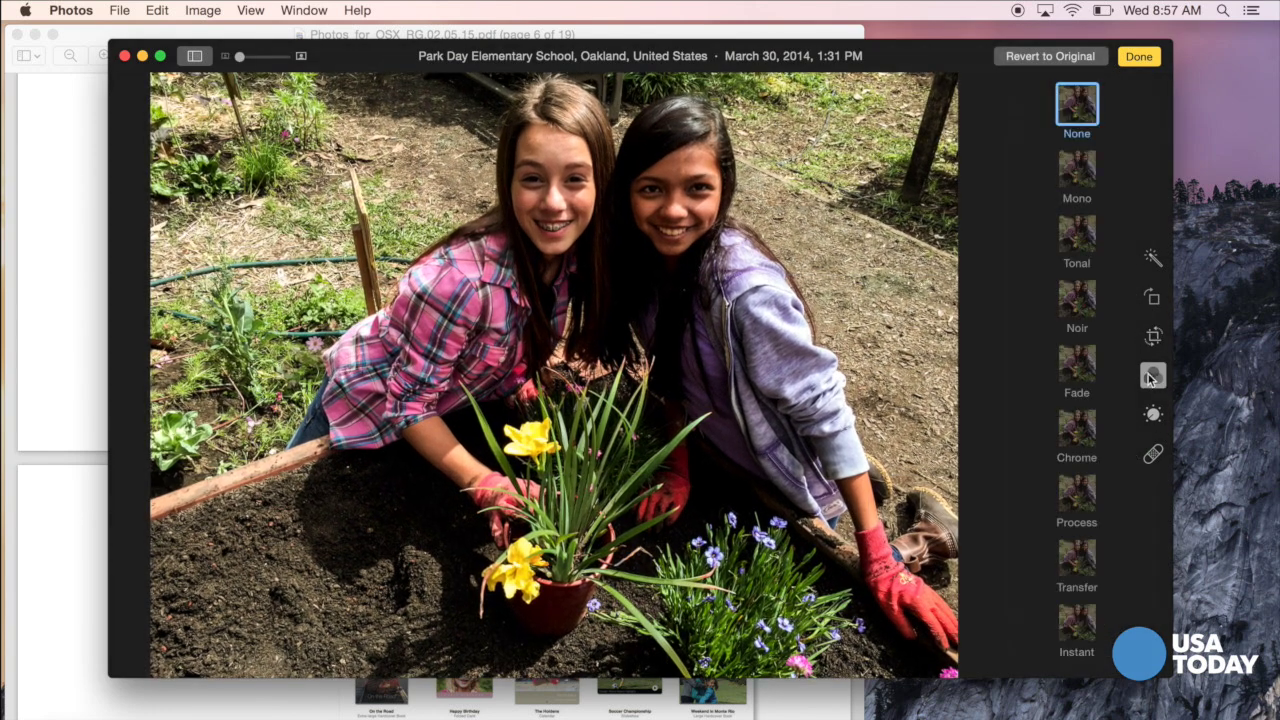
click(1090, 300)
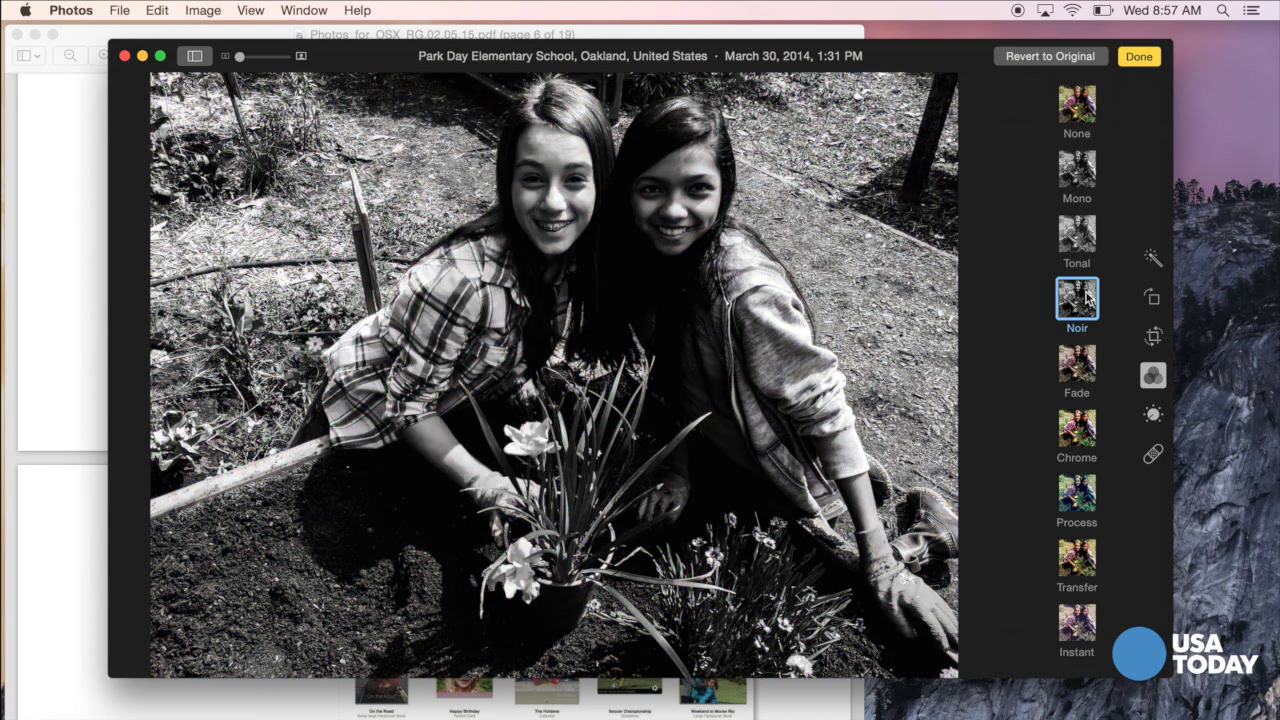
click(1080, 369)
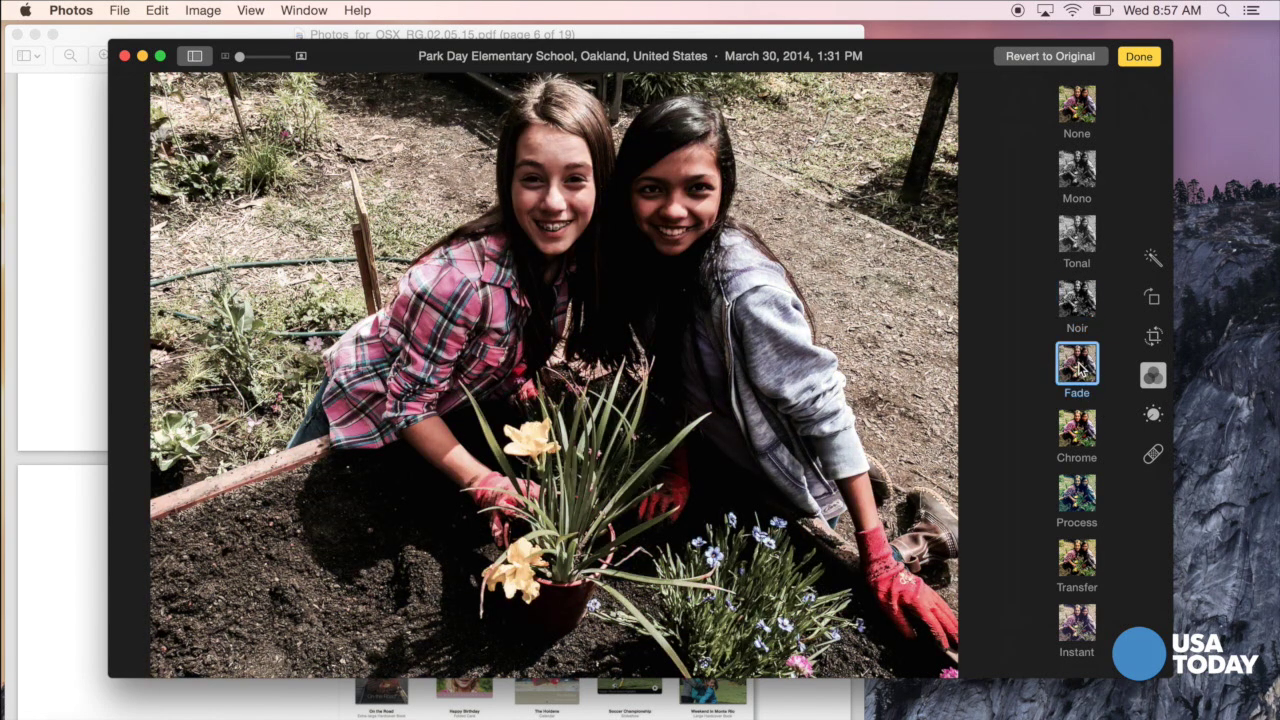
click(1040, 57)
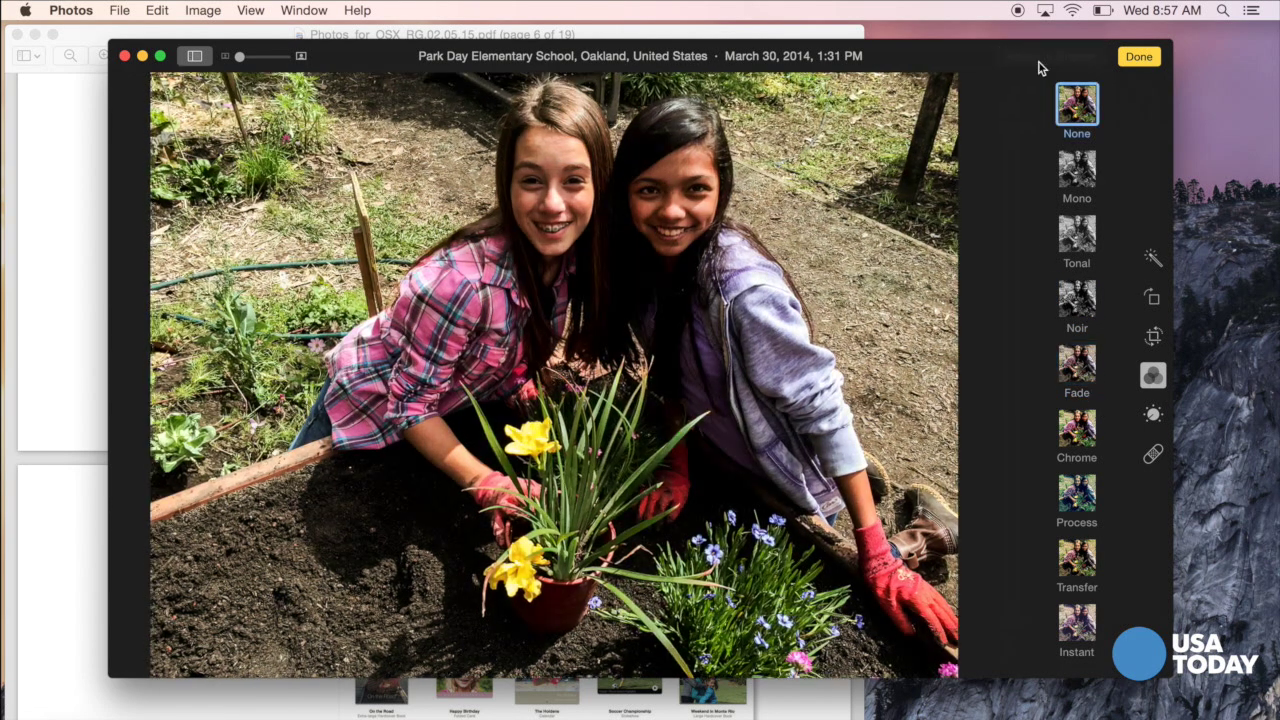
Try Black & White with an adjusted Neutrals level, revert to original, and finish editing
click(1154, 414)
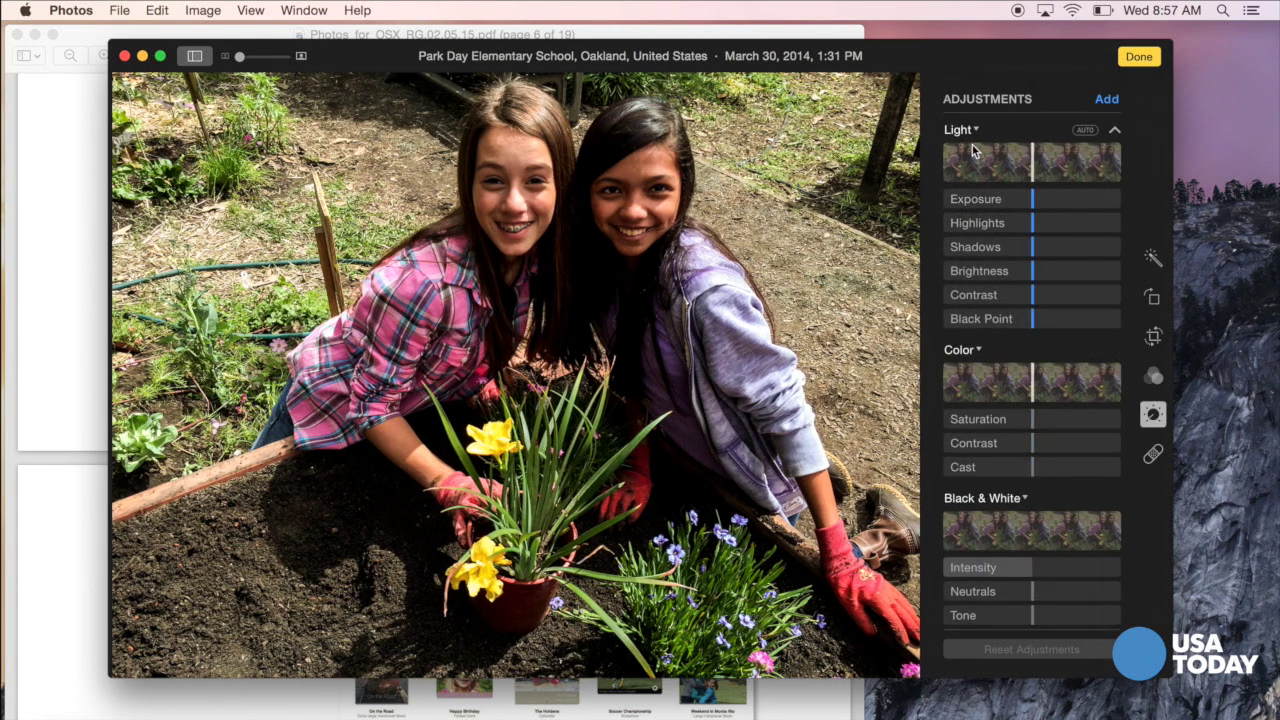
click(1032, 533)
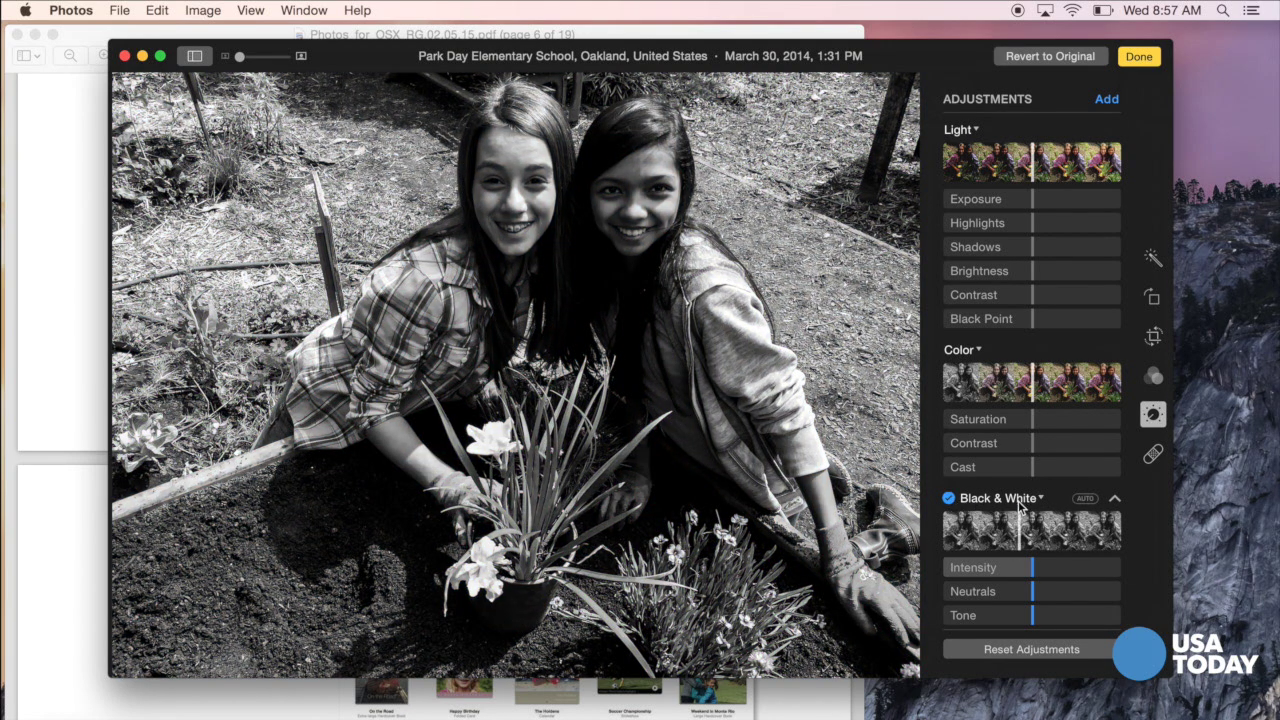
drag(1034, 590, 1075, 601)
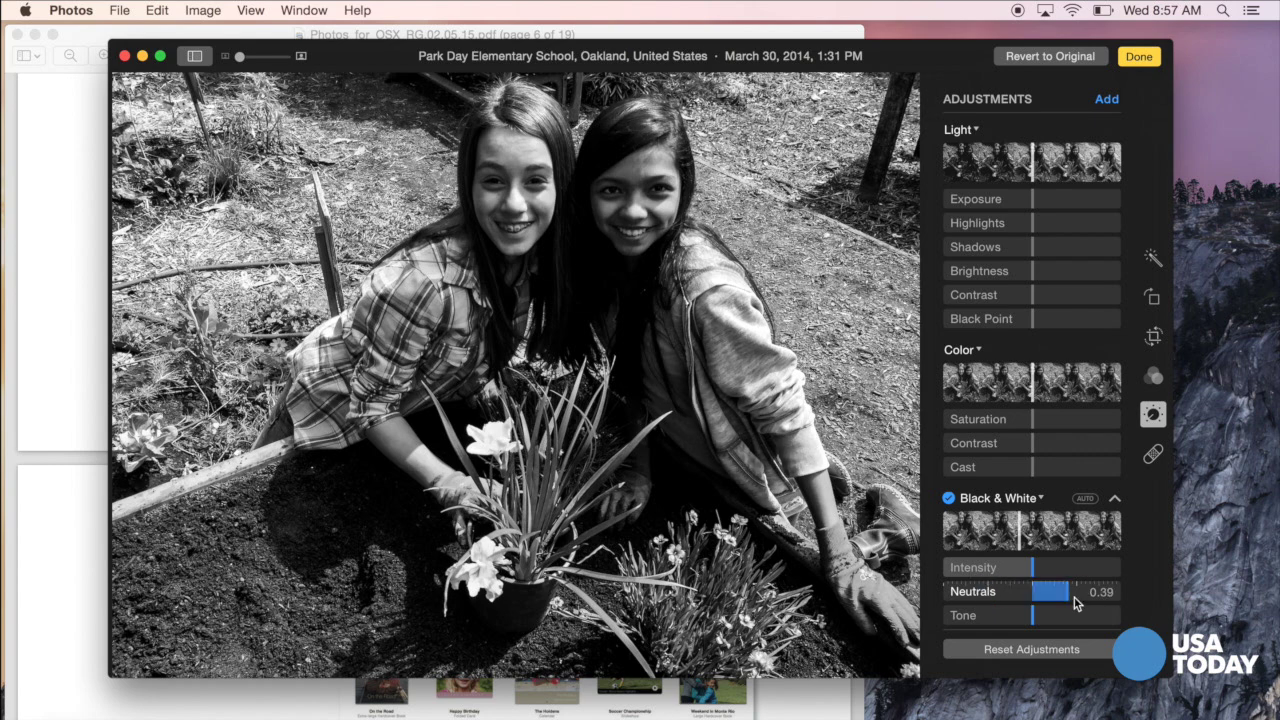
click(1052, 57)
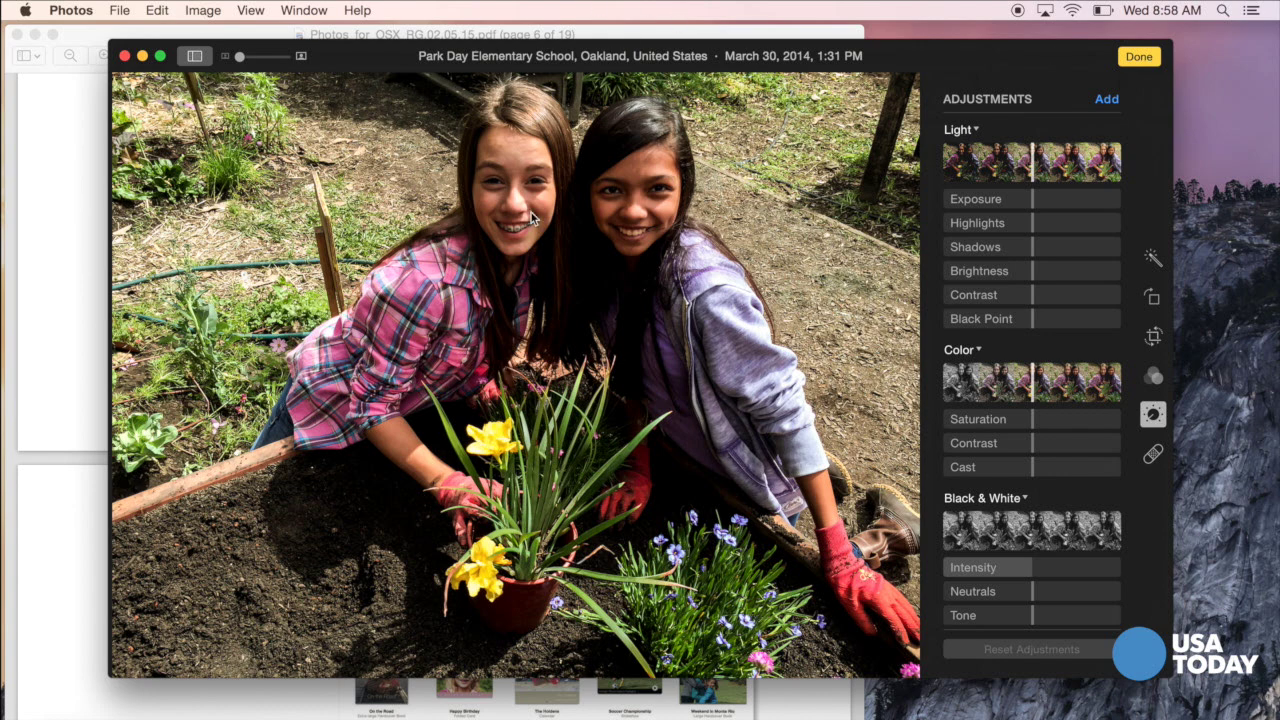
click(1143, 58)
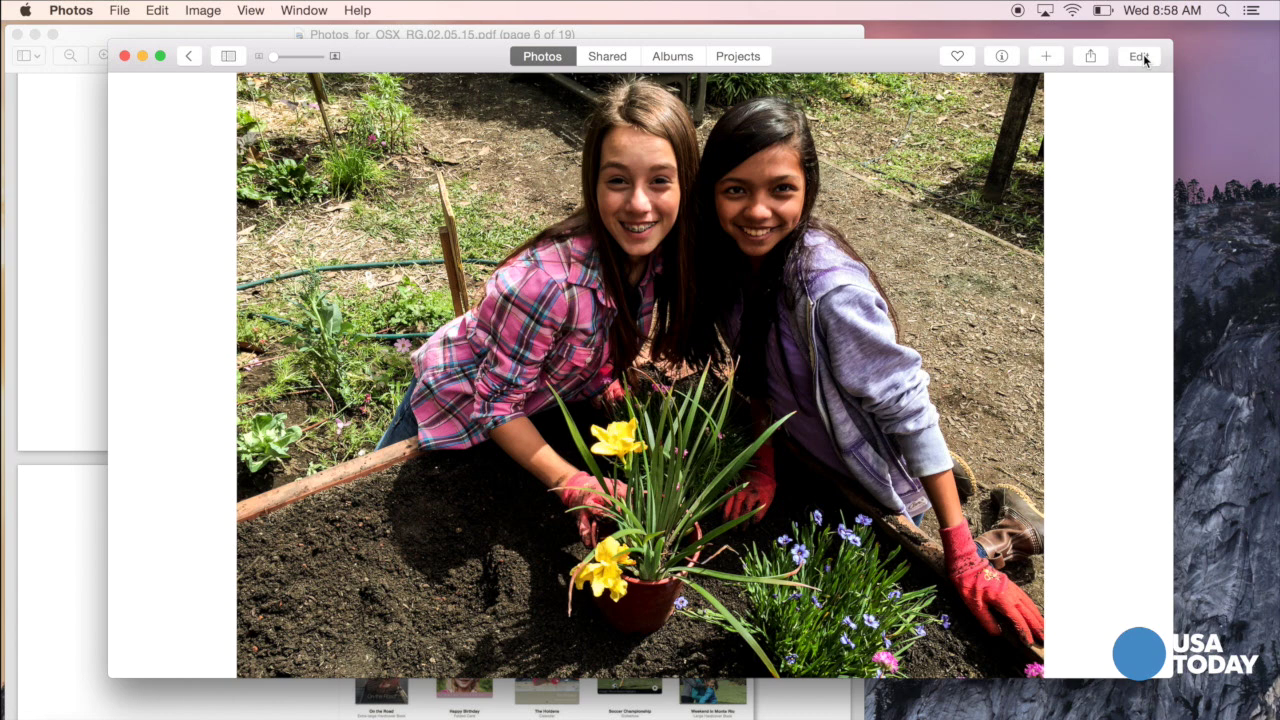
Return to the Moments grid and open the Andrew Molera State Park beach panorama from April 1, 2014
click(187, 57)
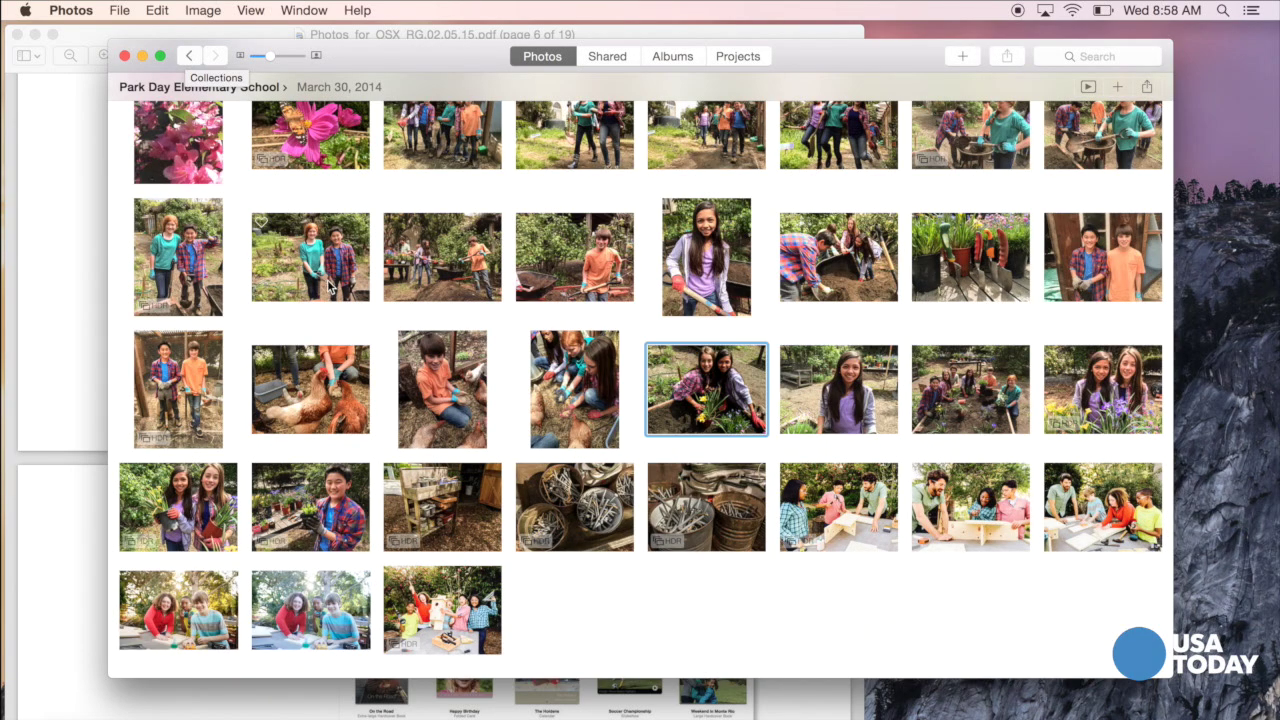
scroll(503, 409, up, 1)
scroll(503, 411, down, 3)
scroll(503, 410, up, 10)
scroll(503, 410, up, 3)
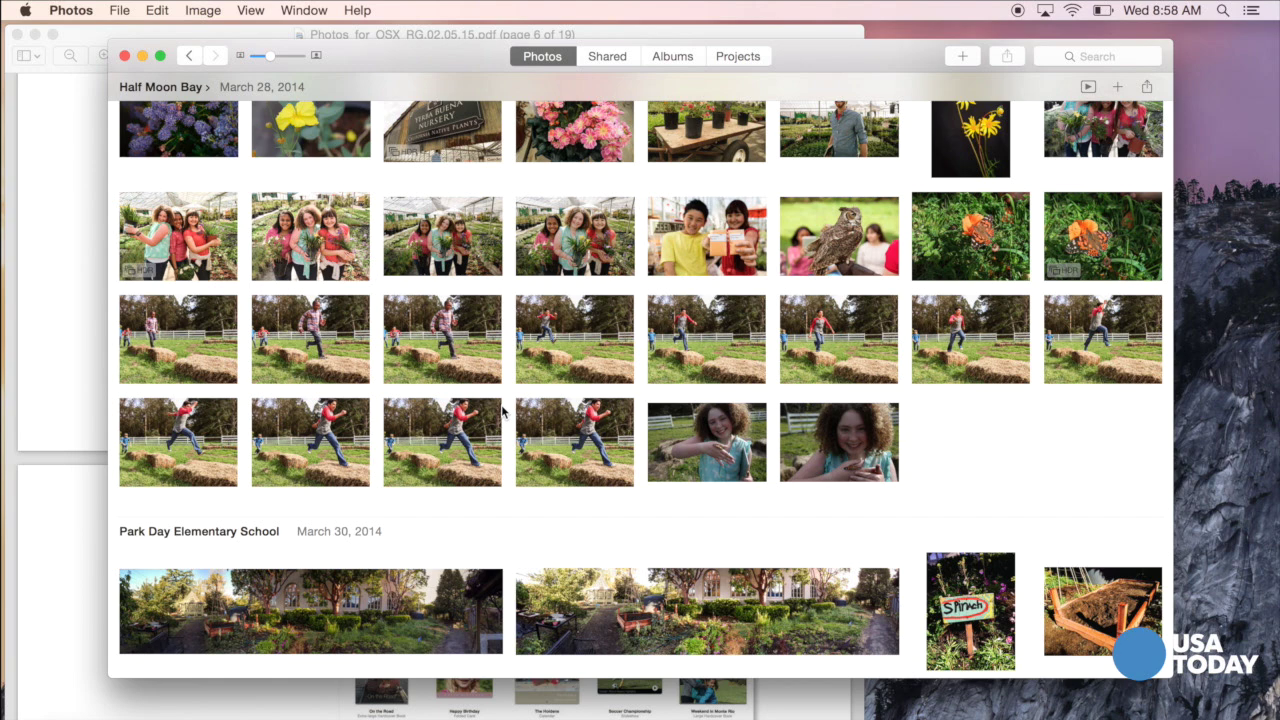
scroll(502, 408, down, 12)
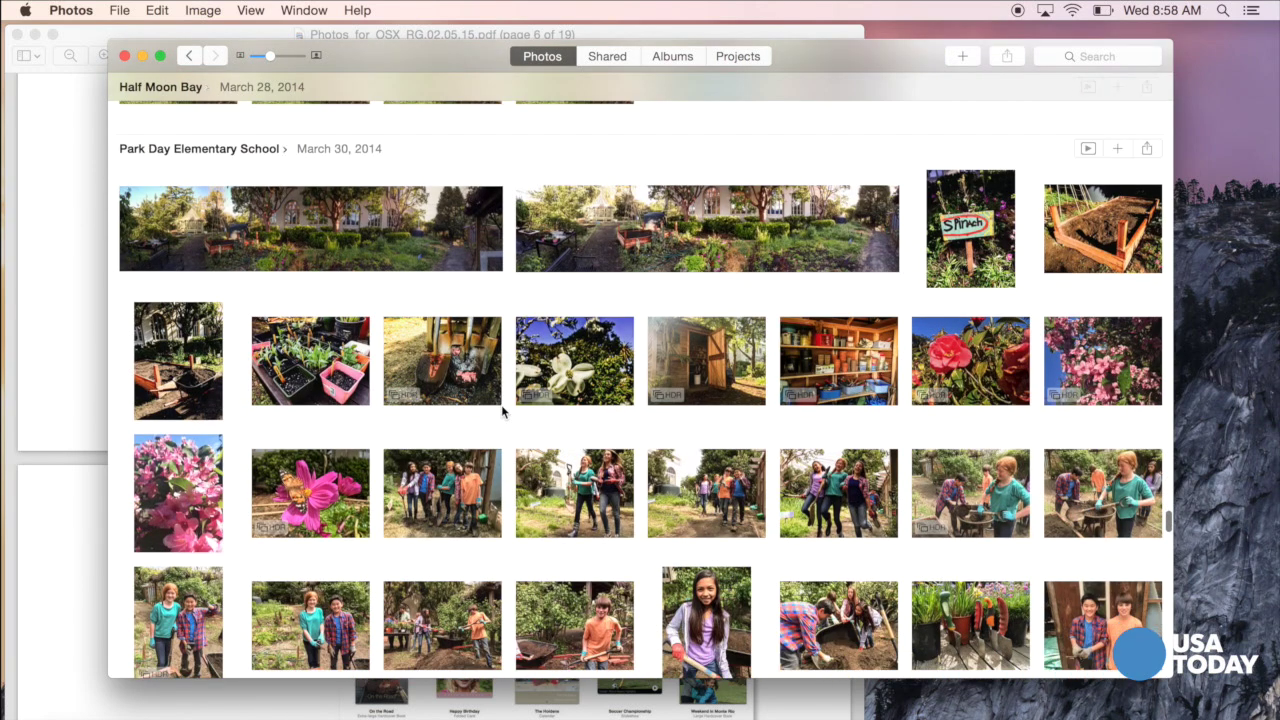
scroll(501, 404, up, 5)
scroll(501, 404, down, 15)
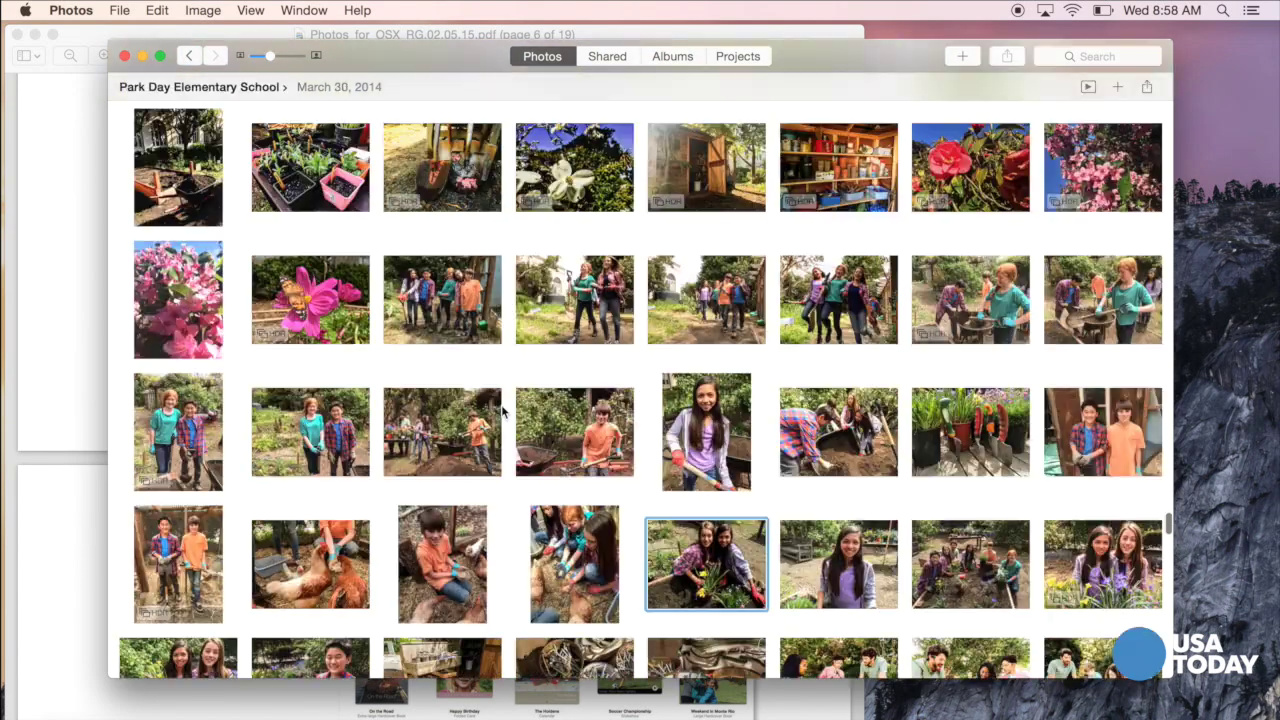
scroll(502, 409, down, 10)
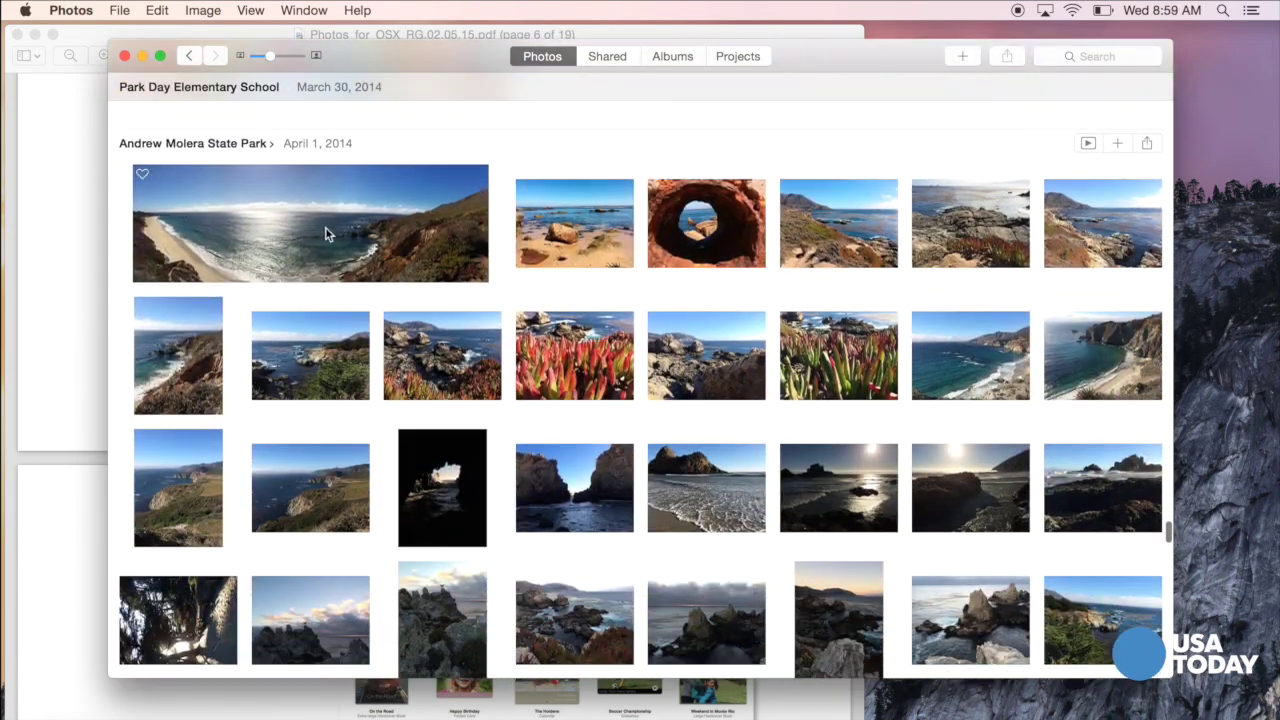
double_click(322, 223)
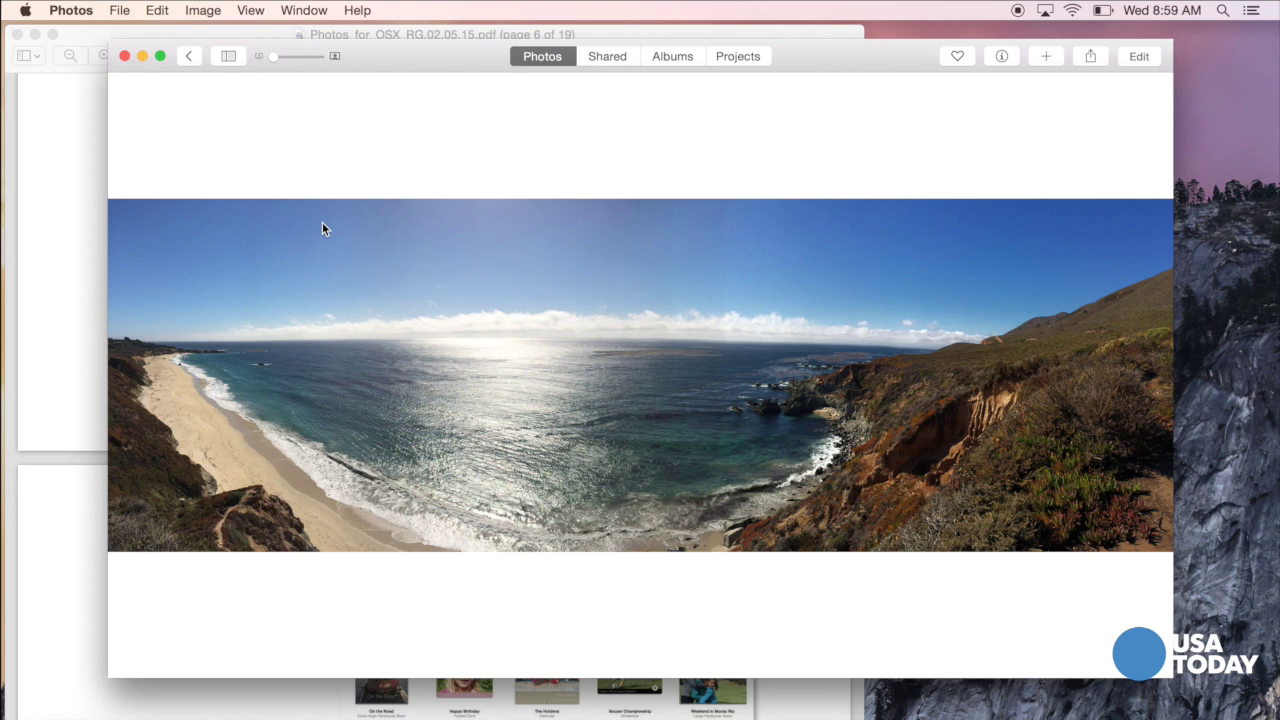